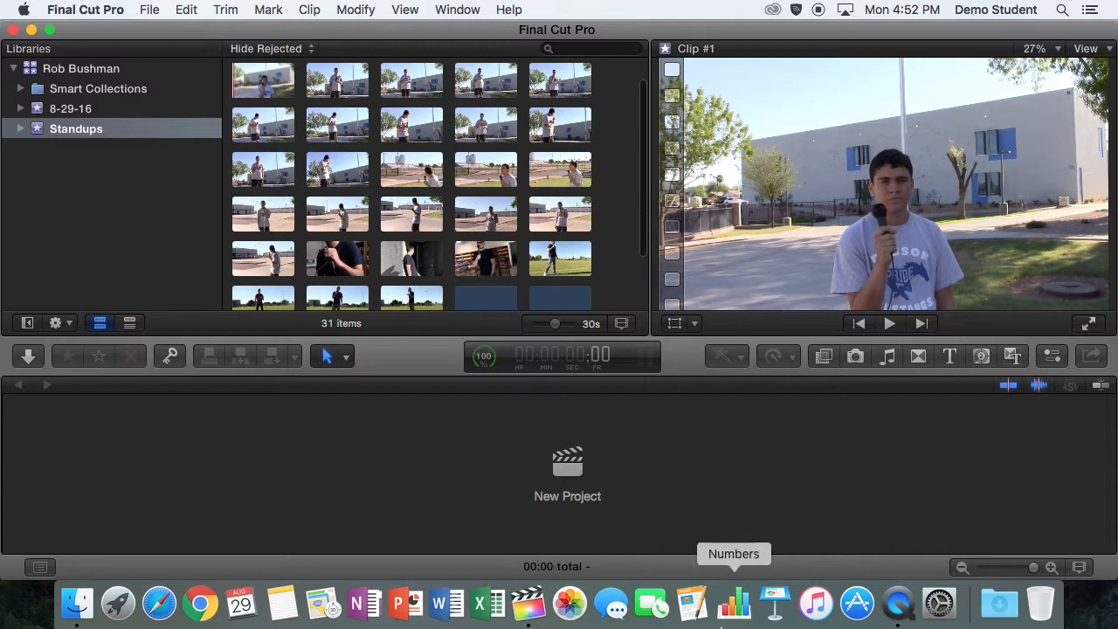
Start a new project in the Standups event and name it Best Standups
click(572, 465)
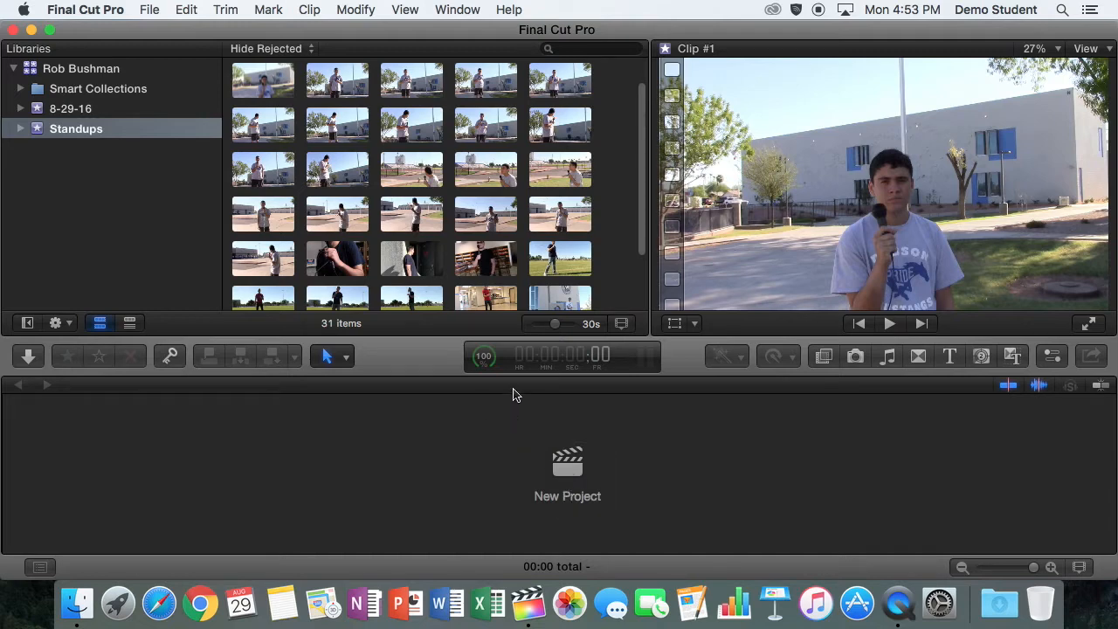
click(148, 7)
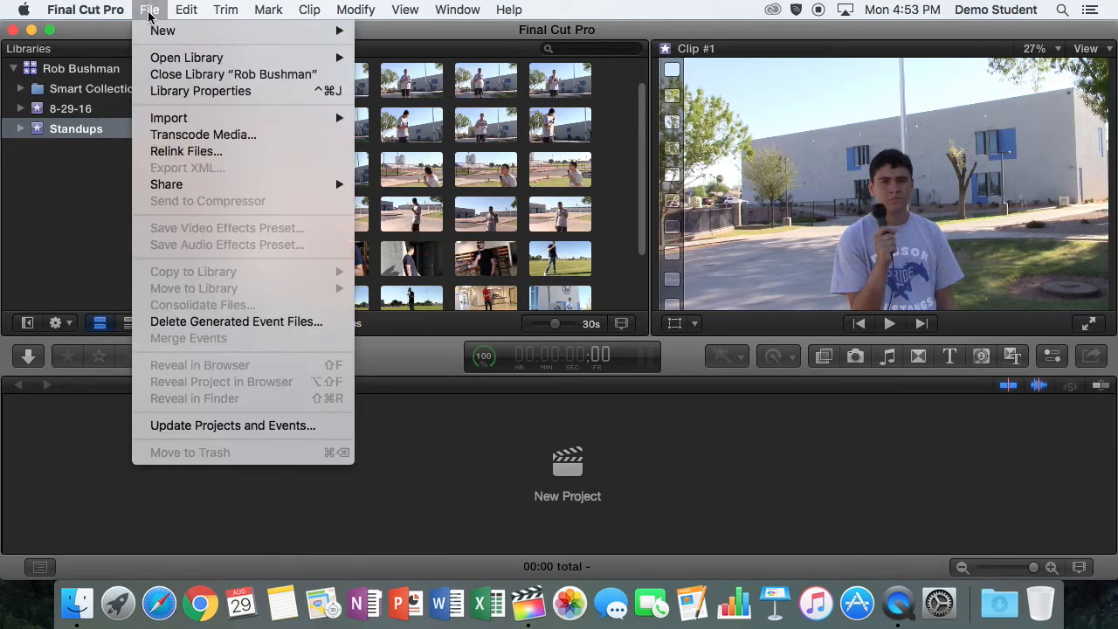
mouse_move(154, 31)
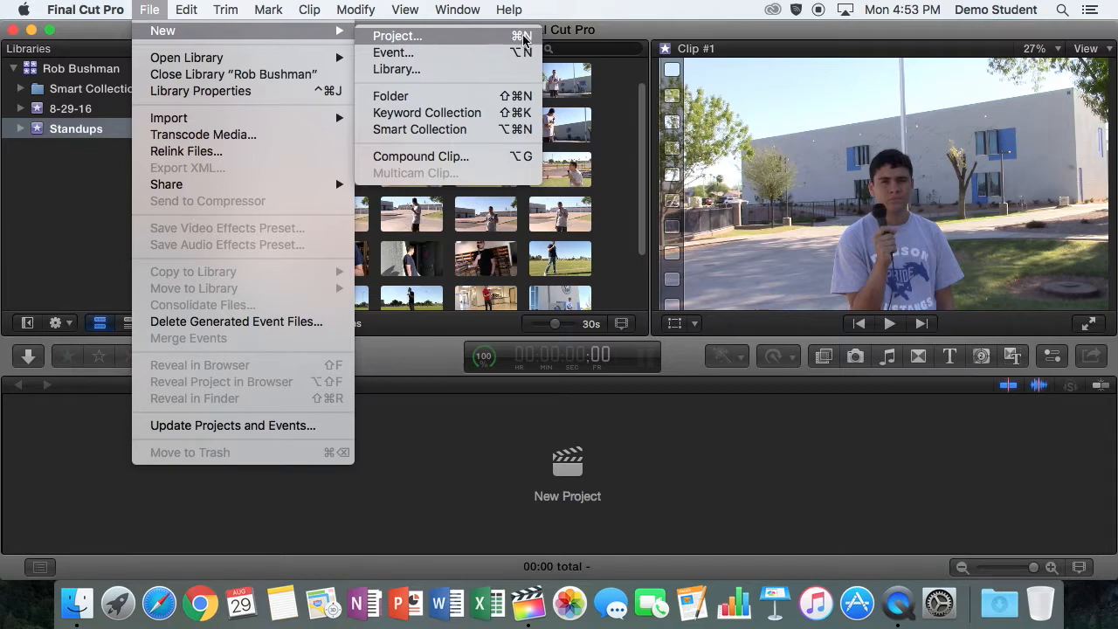
click(437, 37)
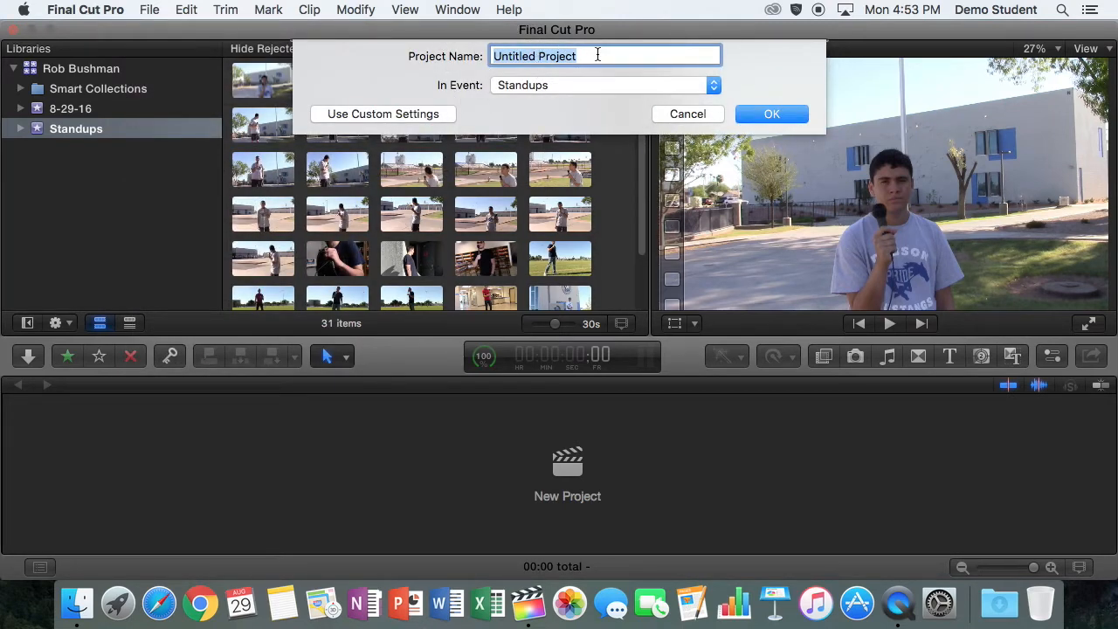
text(W)
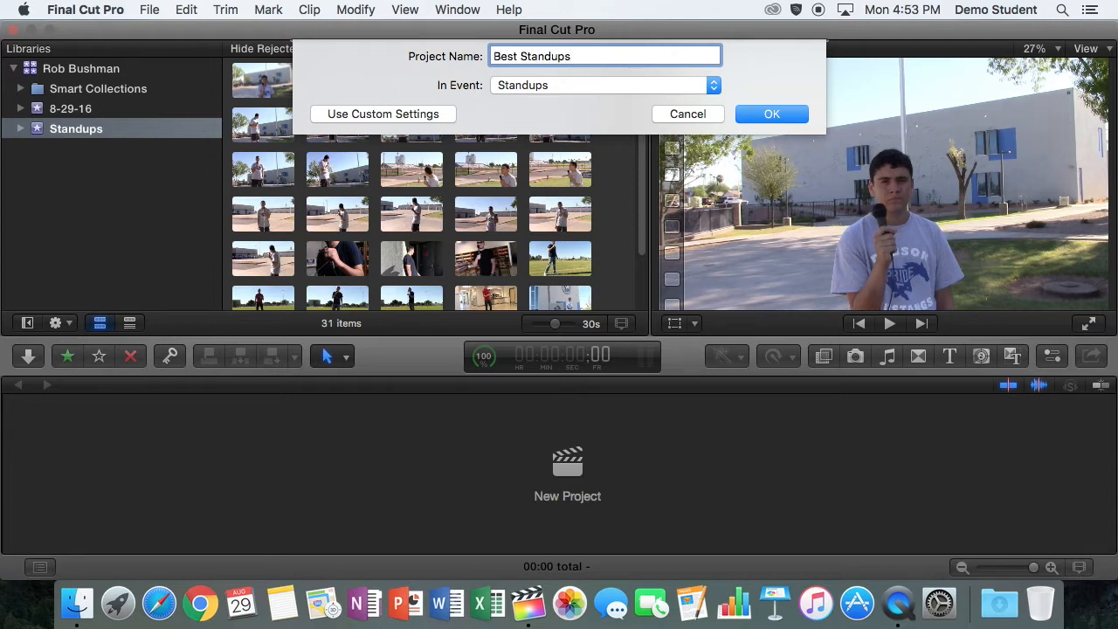
Use custom video properties of 1080p HD, 1920x1080 and 29.97p for the project, keep the default audio settings, and create it
click(430, 114)
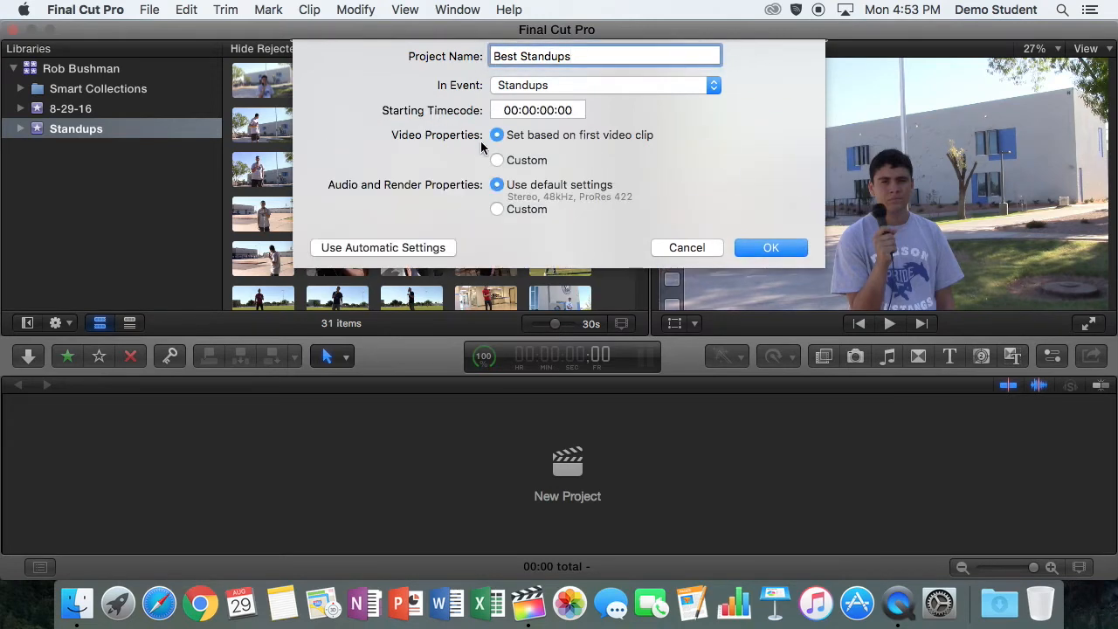
click(497, 159)
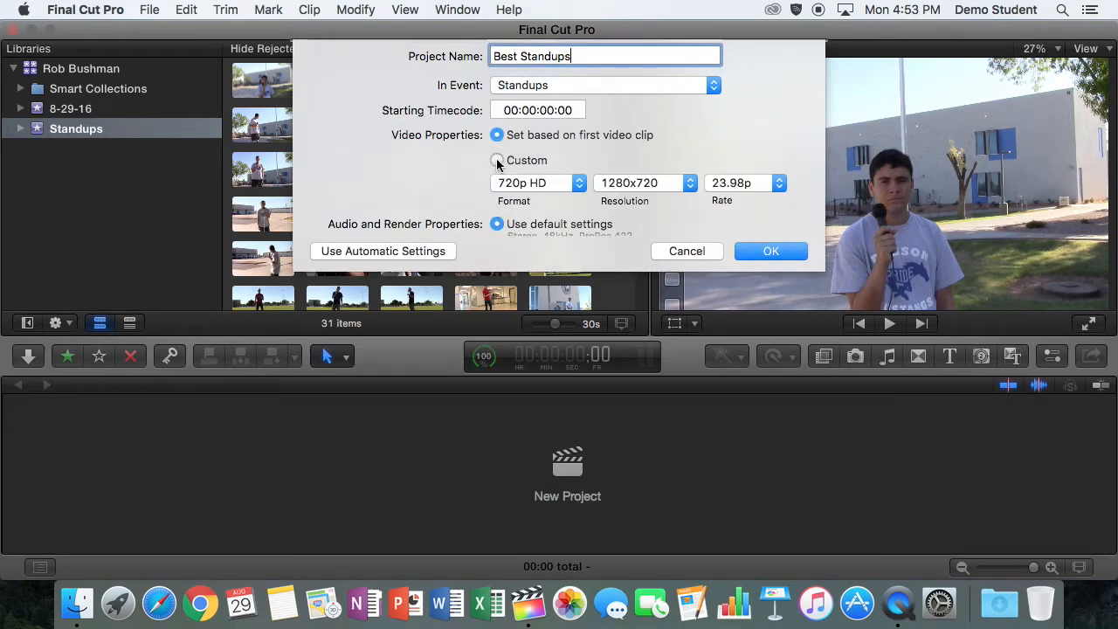
click(556, 186)
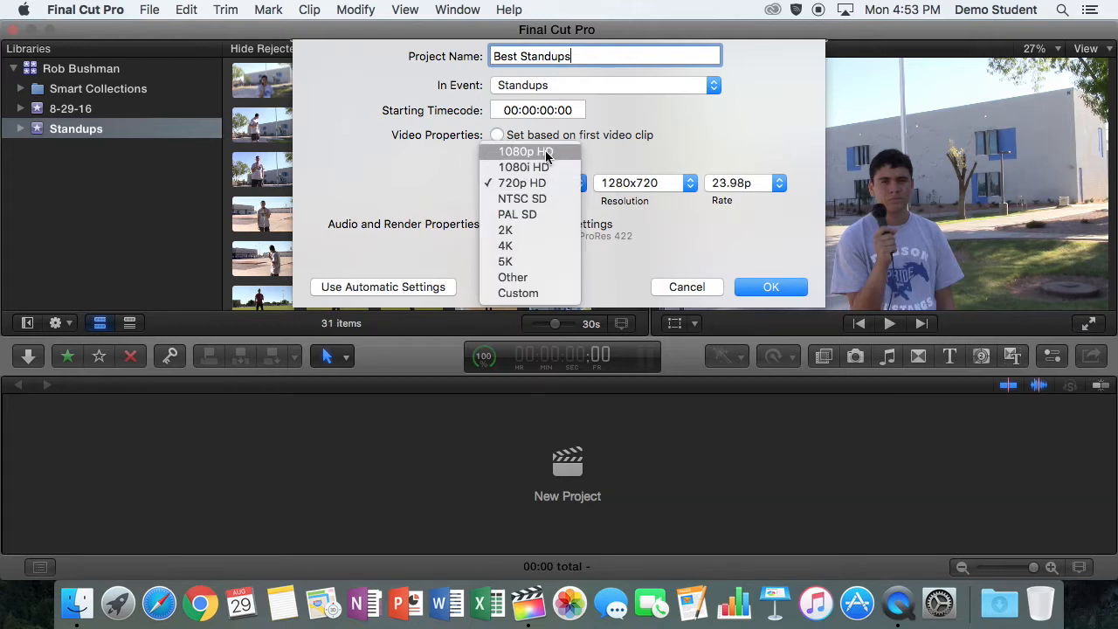
click(526, 153)
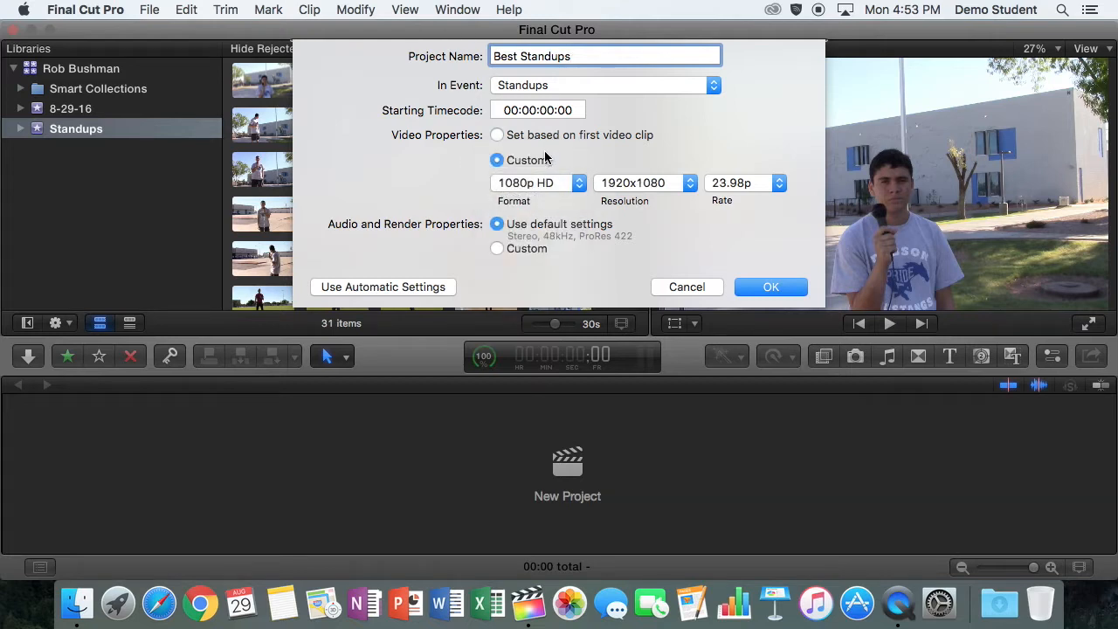
click(772, 185)
click(748, 229)
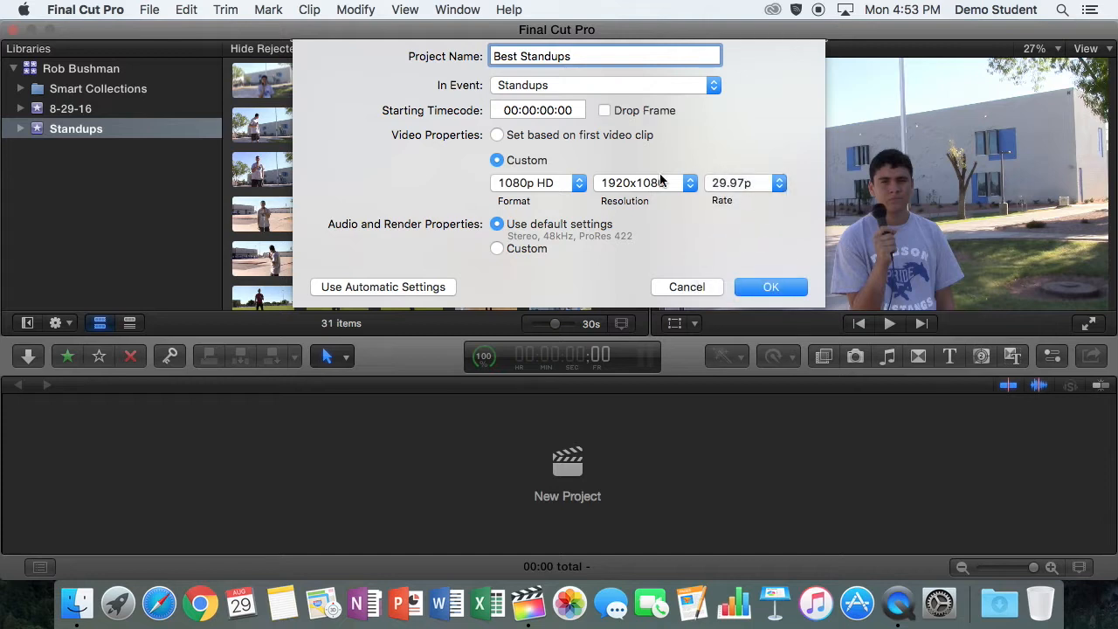
click(578, 183)
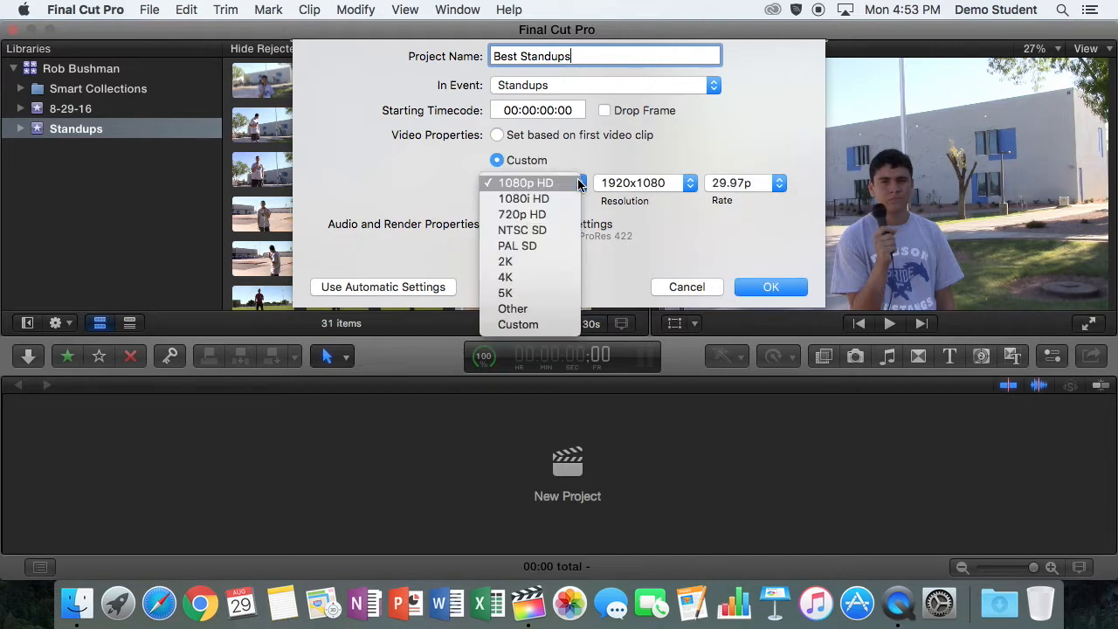
click(651, 181)
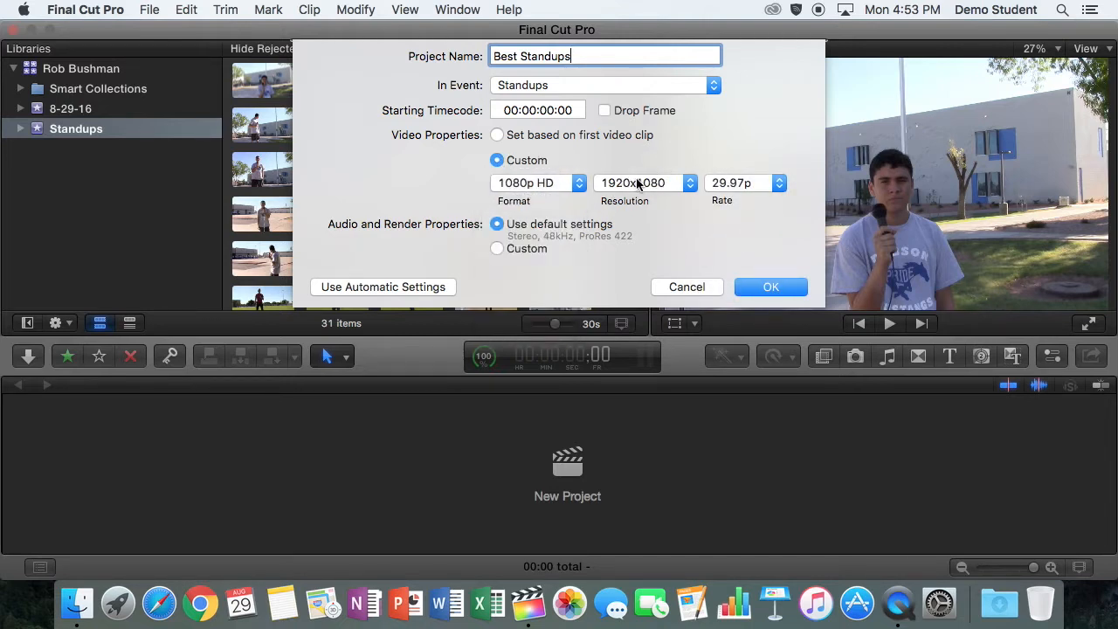
click(686, 182)
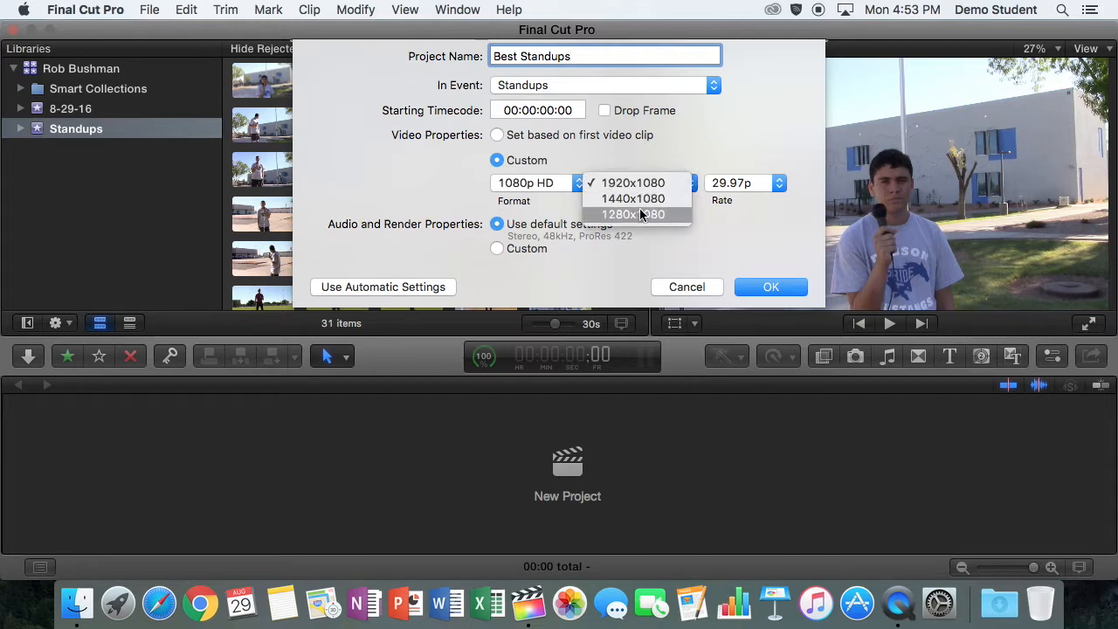
click(715, 166)
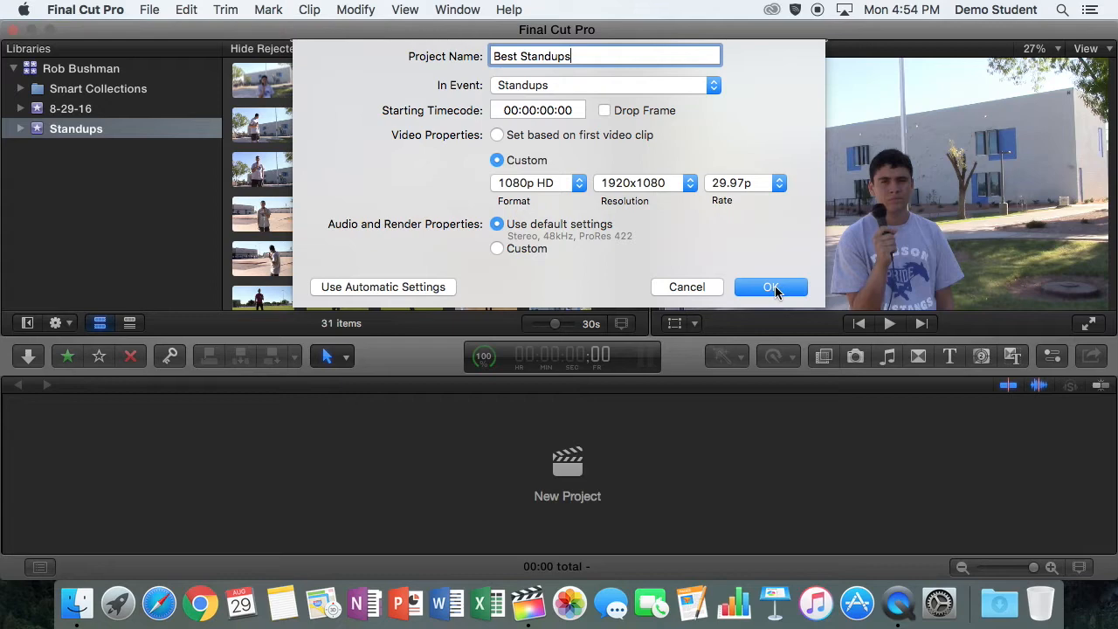
click(774, 289)
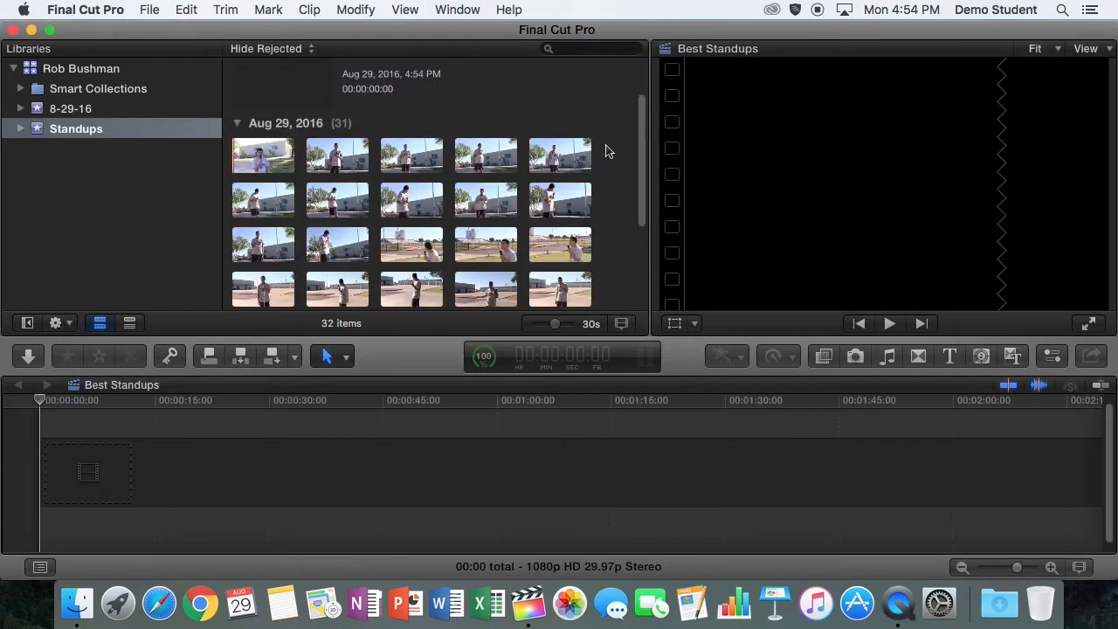
Rename the new project in the browser to Okay Standups
click(281, 95)
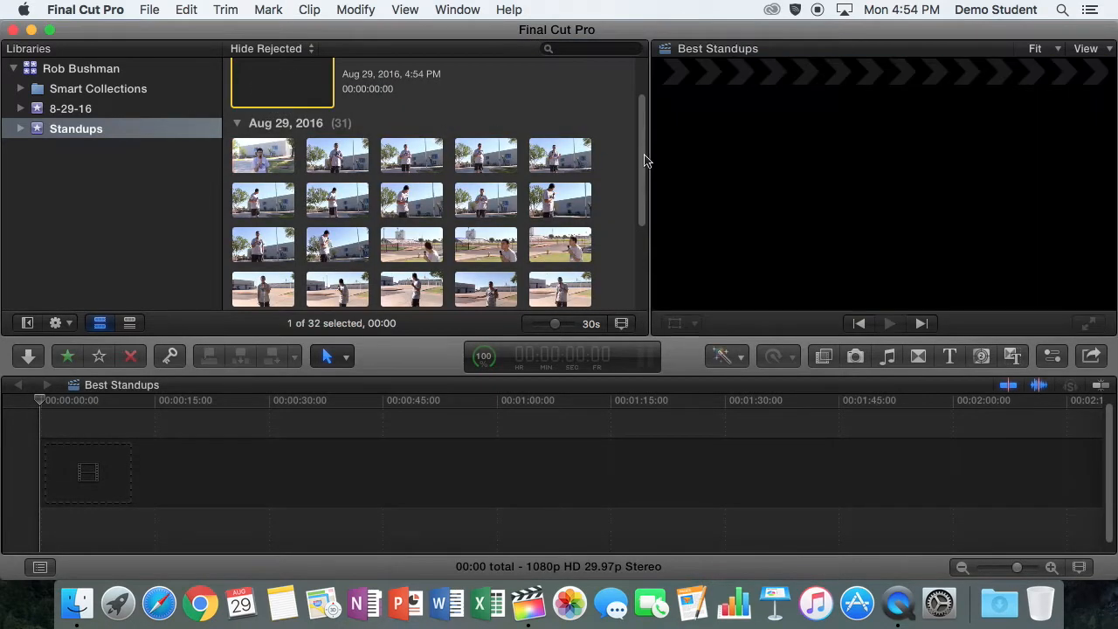
drag(643, 155, 644, 74)
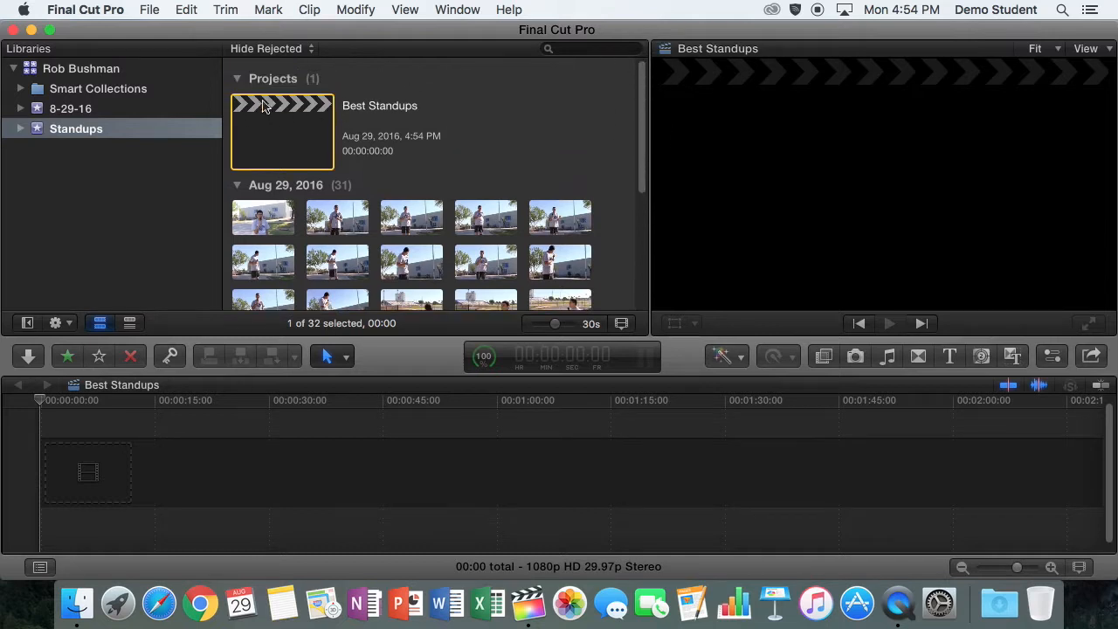
click(101, 398)
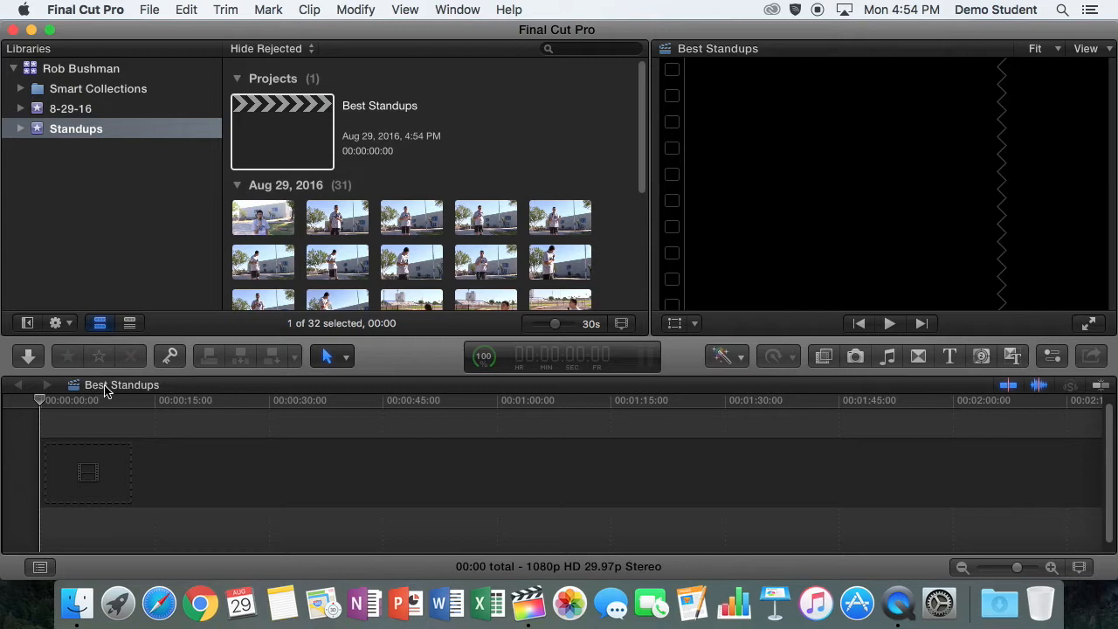
click(385, 106)
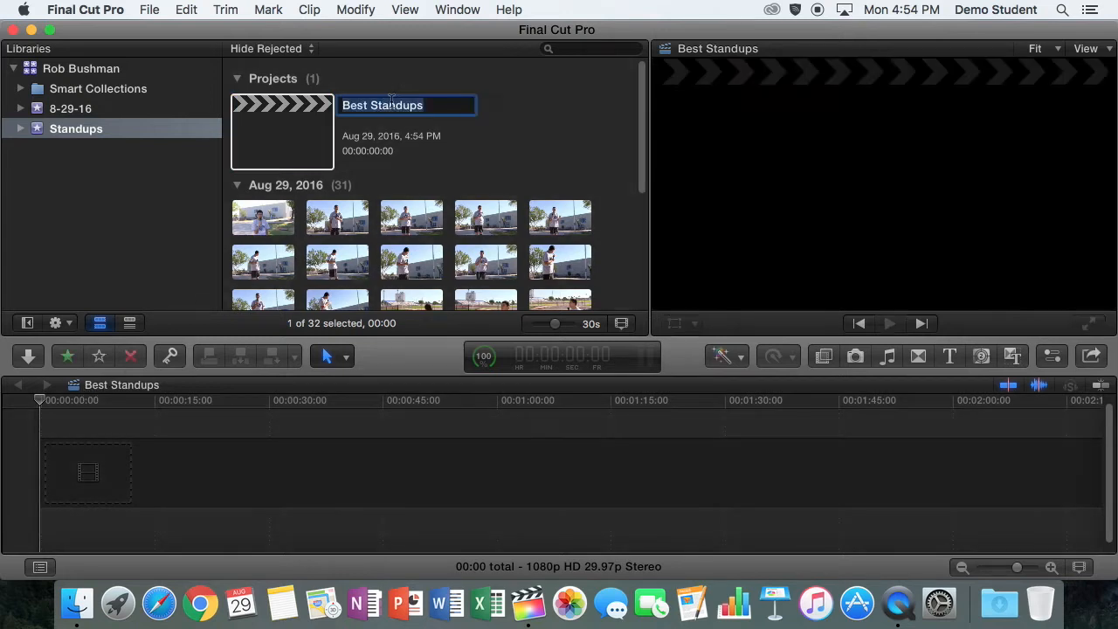
double_click(357, 106)
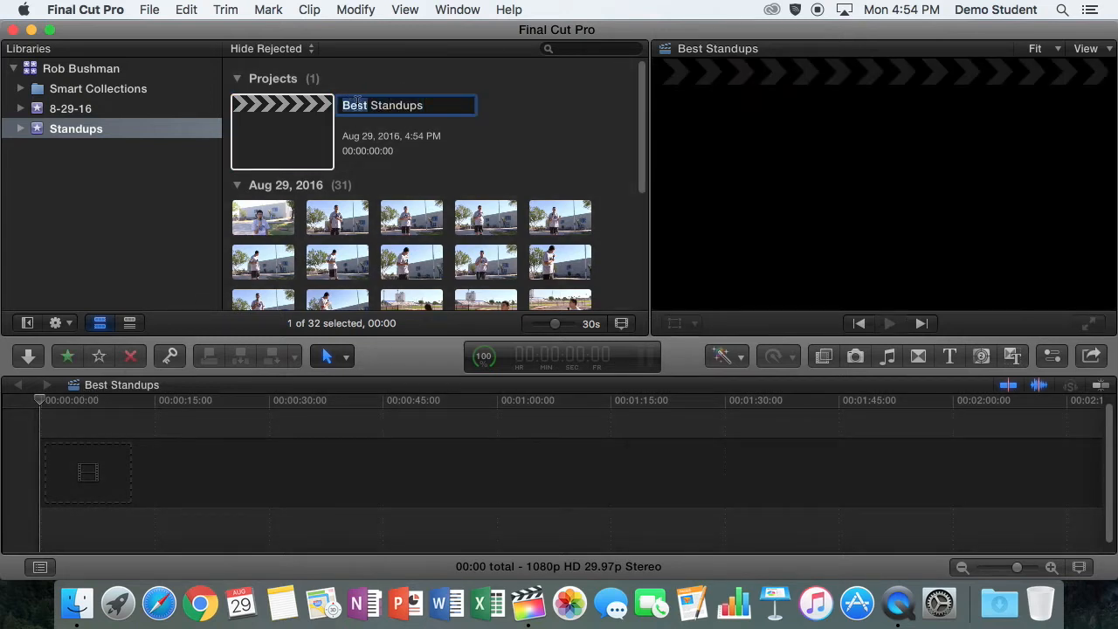
text(Okay)
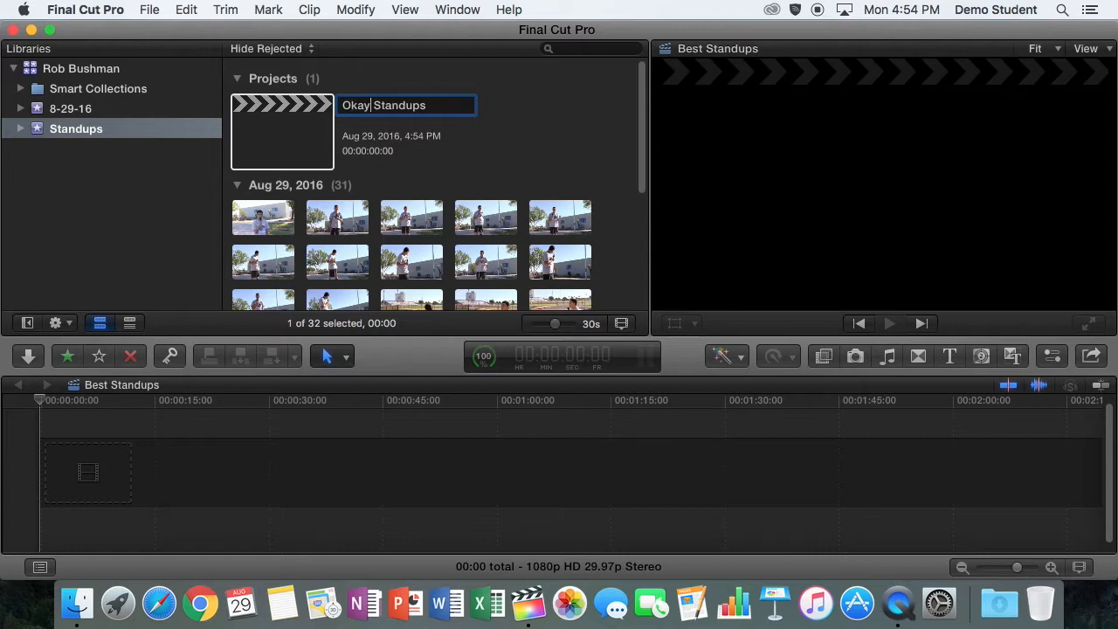
key(Return)
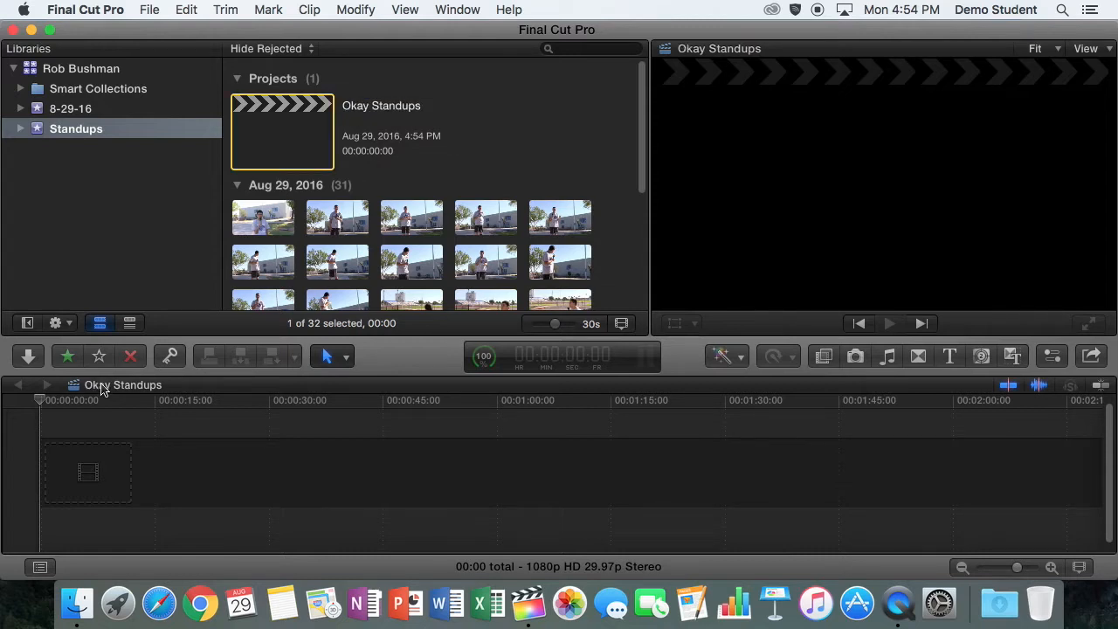
Change the project's name back to Best Standups
click(81, 426)
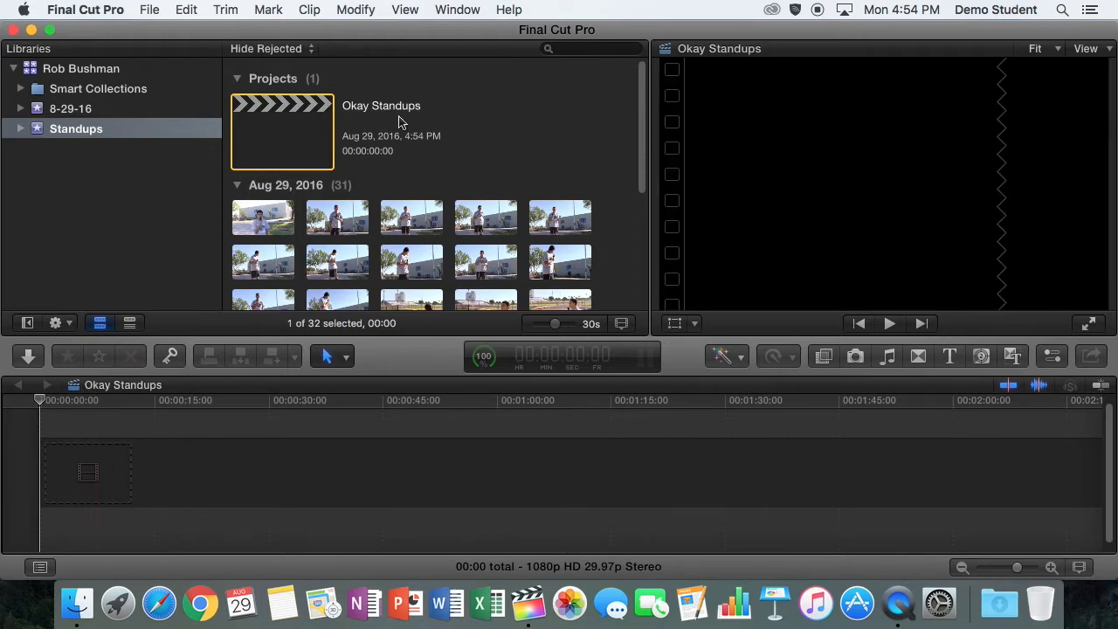
click(345, 110)
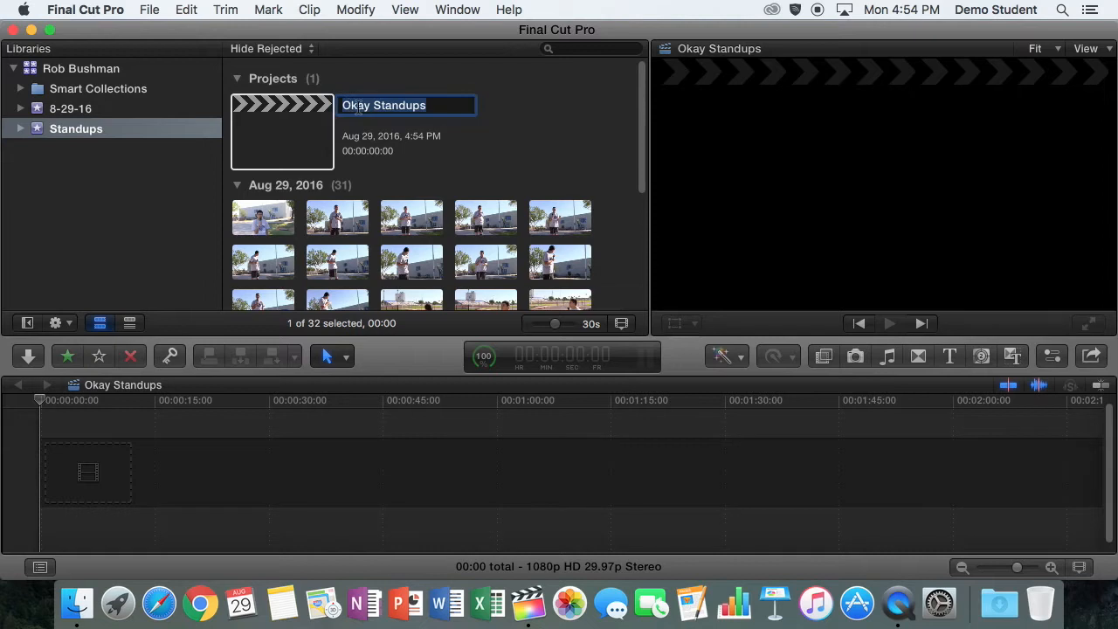
double_click(358, 106)
text(Best)
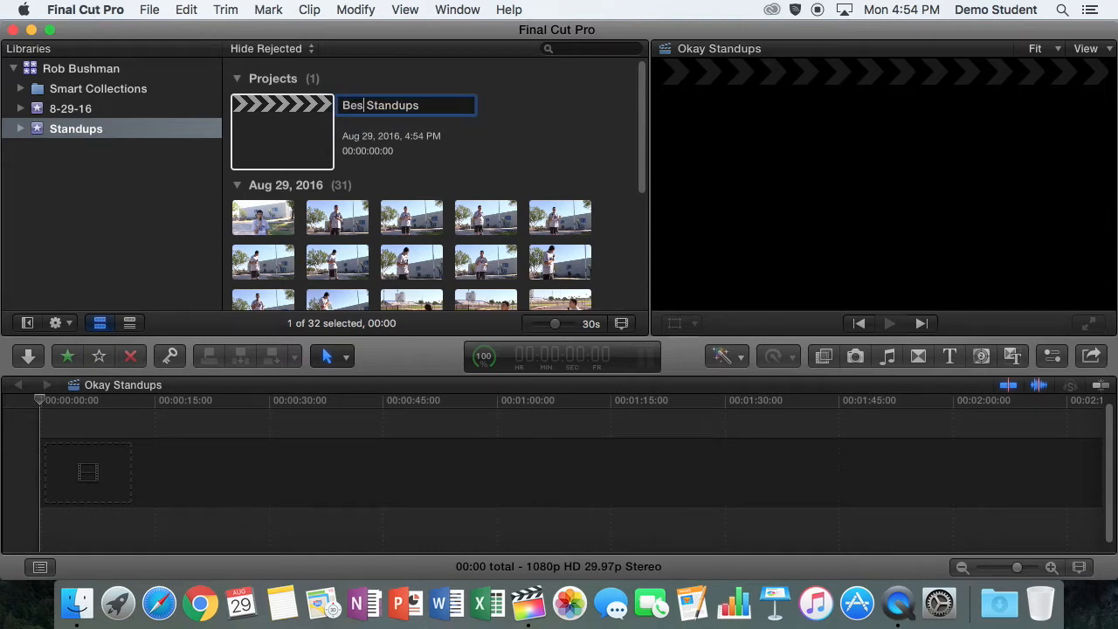
key(Return)
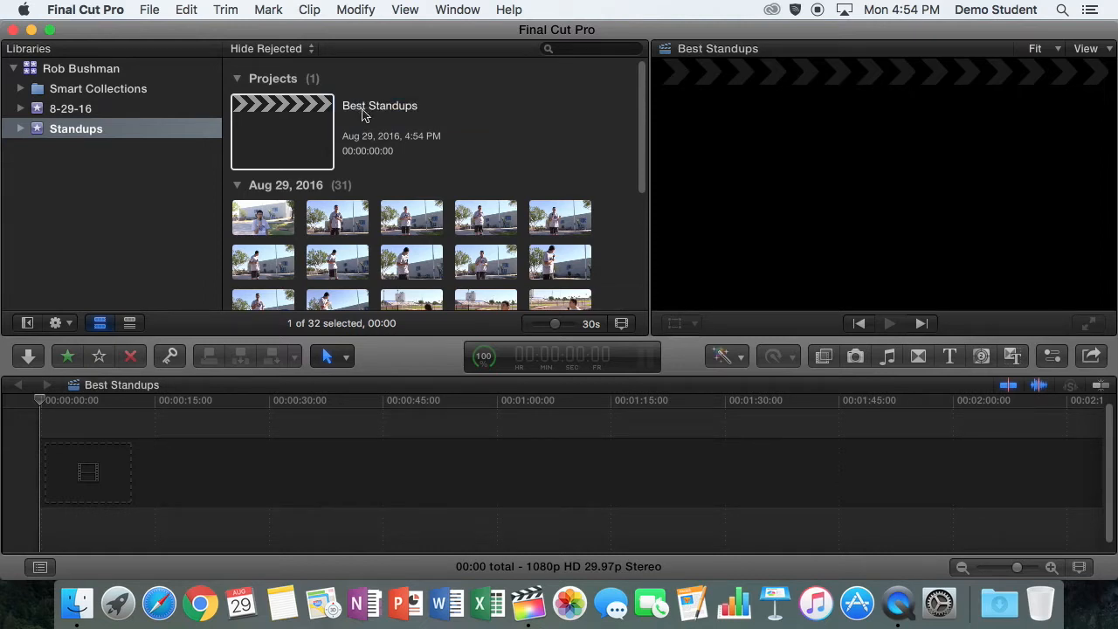
Select the Best Standups project in the browser and lower the computer's audio volume by two steps
drag(647, 174, 647, 149)
click(423, 162)
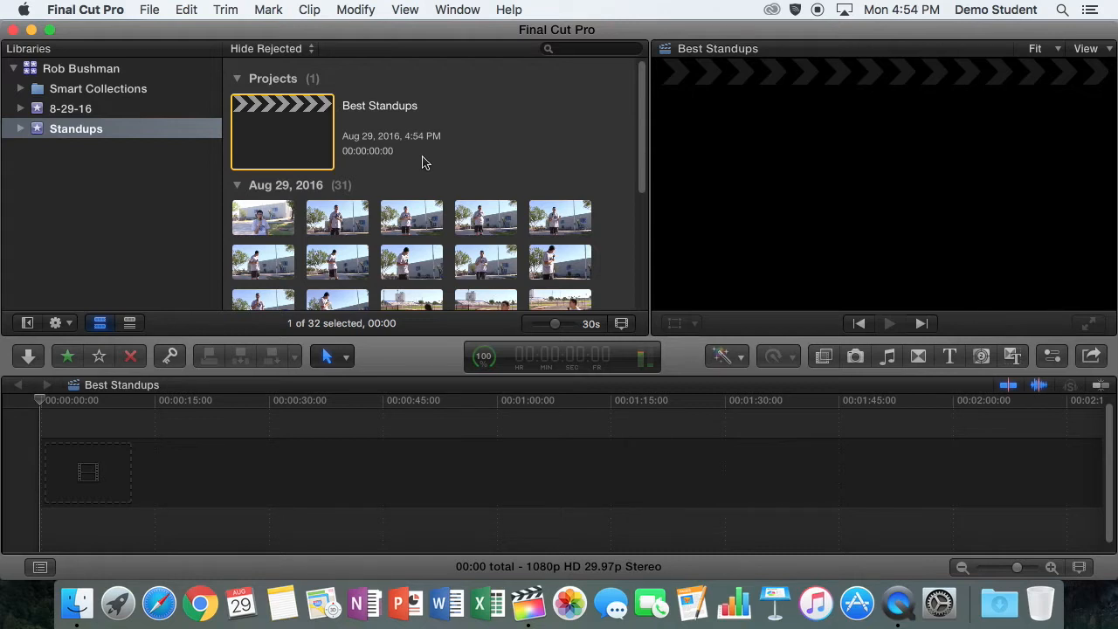
key(XF86AudioLowerVolume)
key(XF86AudioLowerVolume)
Set the clip filmstrips to 5s per thumbnail and widen the browser by narrowing both the viewer and the library list
drag(642, 194, 640, 231)
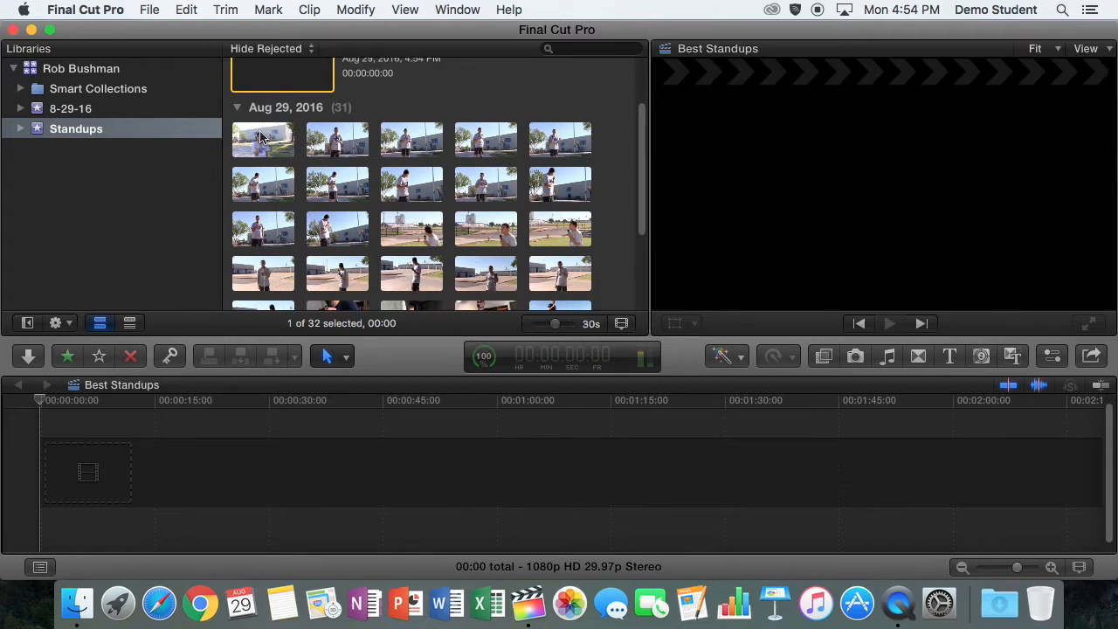
drag(553, 323, 564, 325)
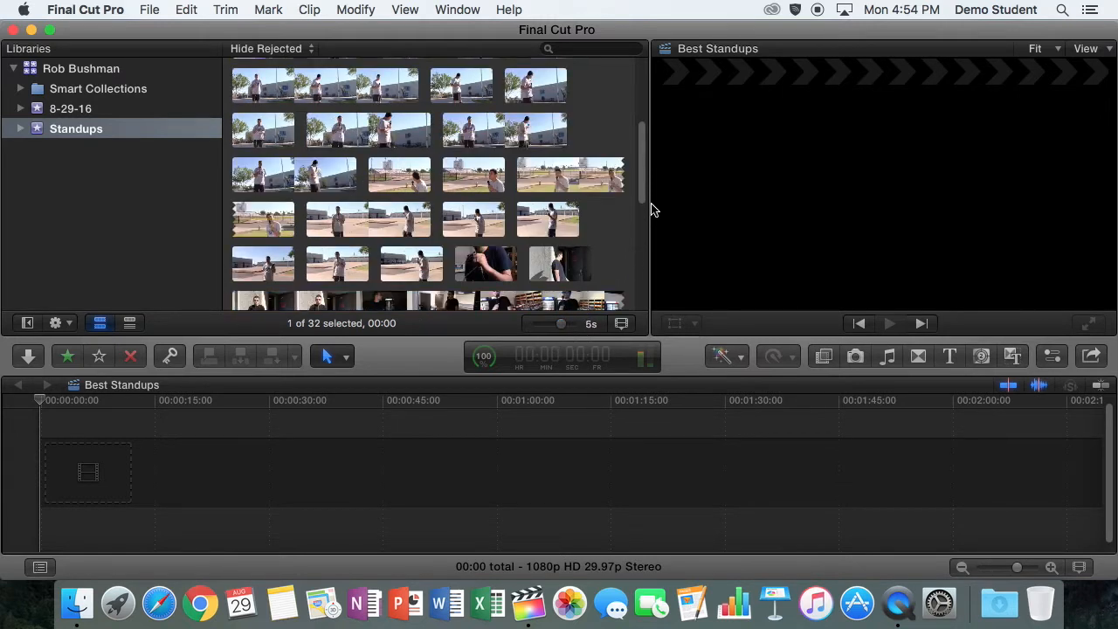
drag(650, 196, 686, 196)
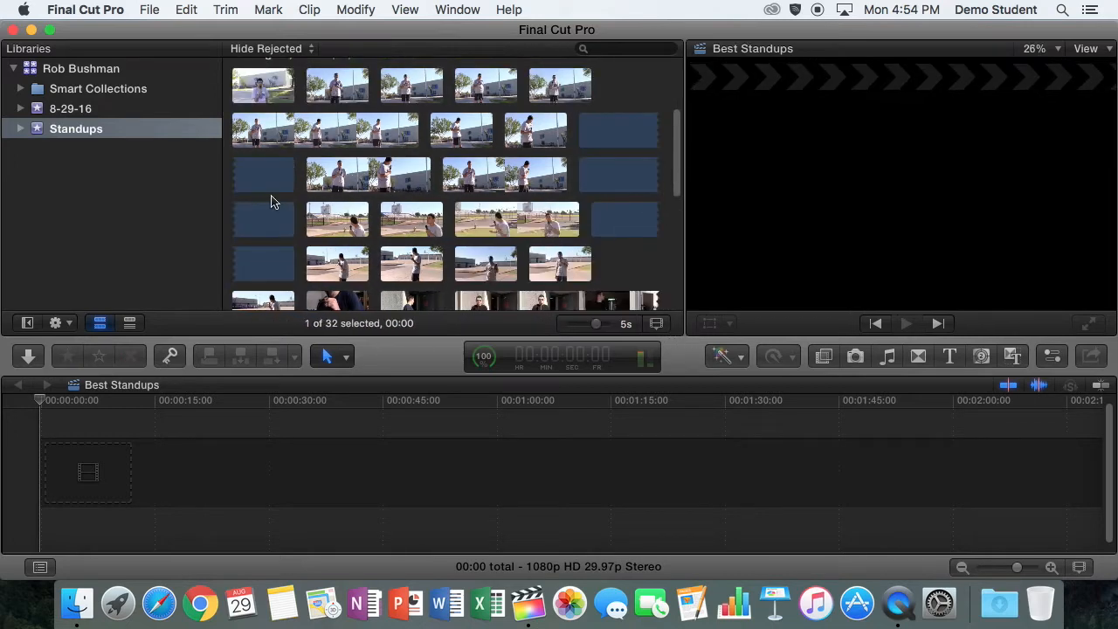
drag(221, 211, 187, 210)
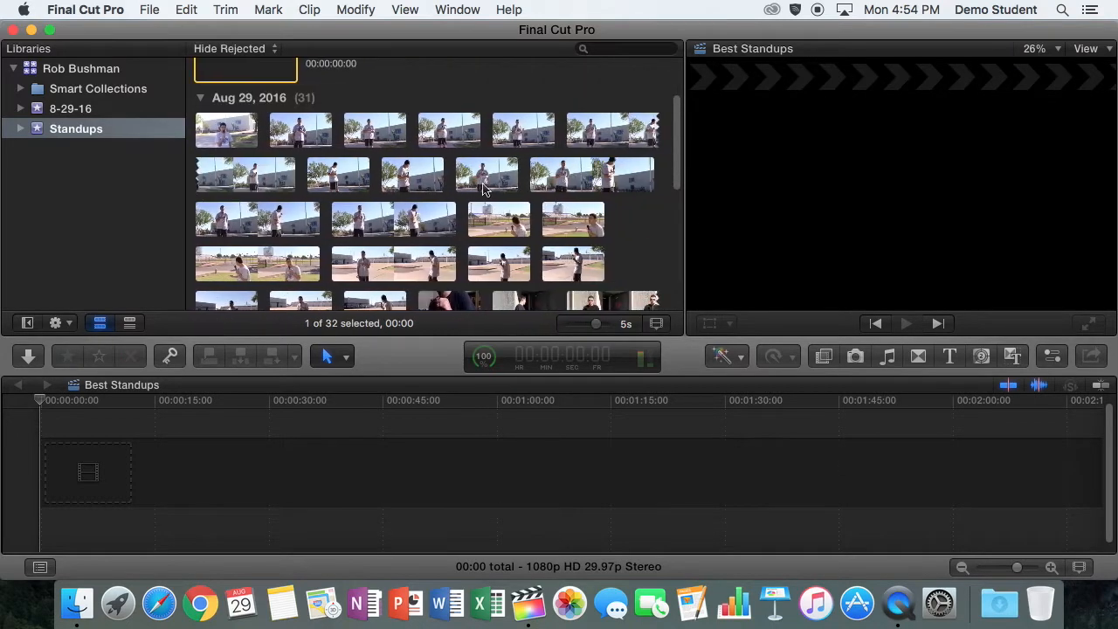
drag(681, 160, 678, 125)
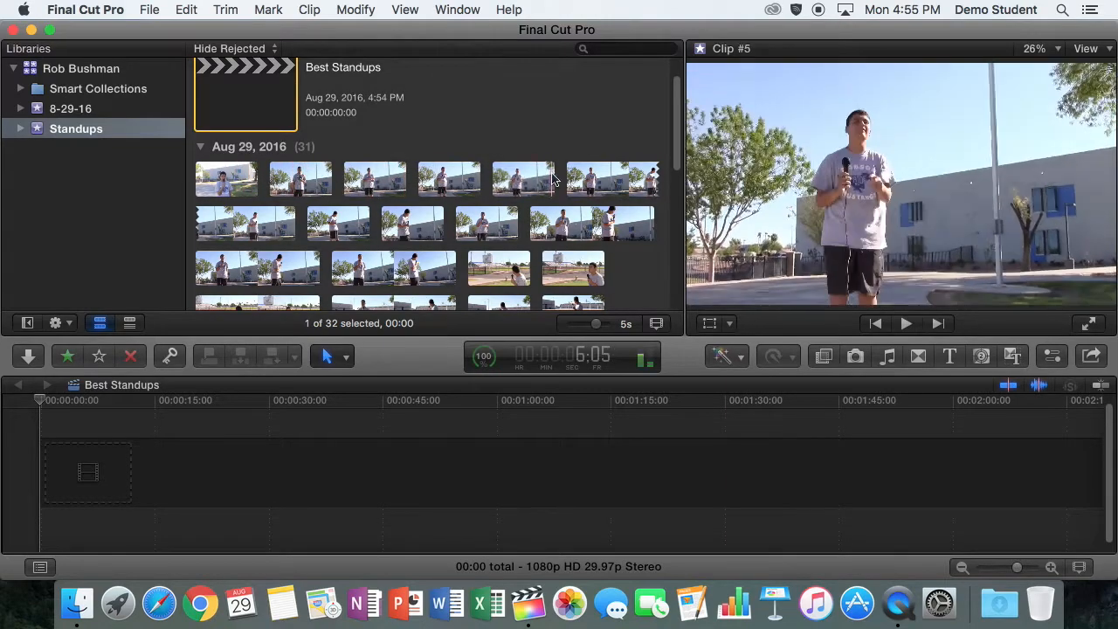
Select Clip #6, switch the selection to Clip #4, and expand the clip filmstrips to 2s per thumbnail
click(612, 183)
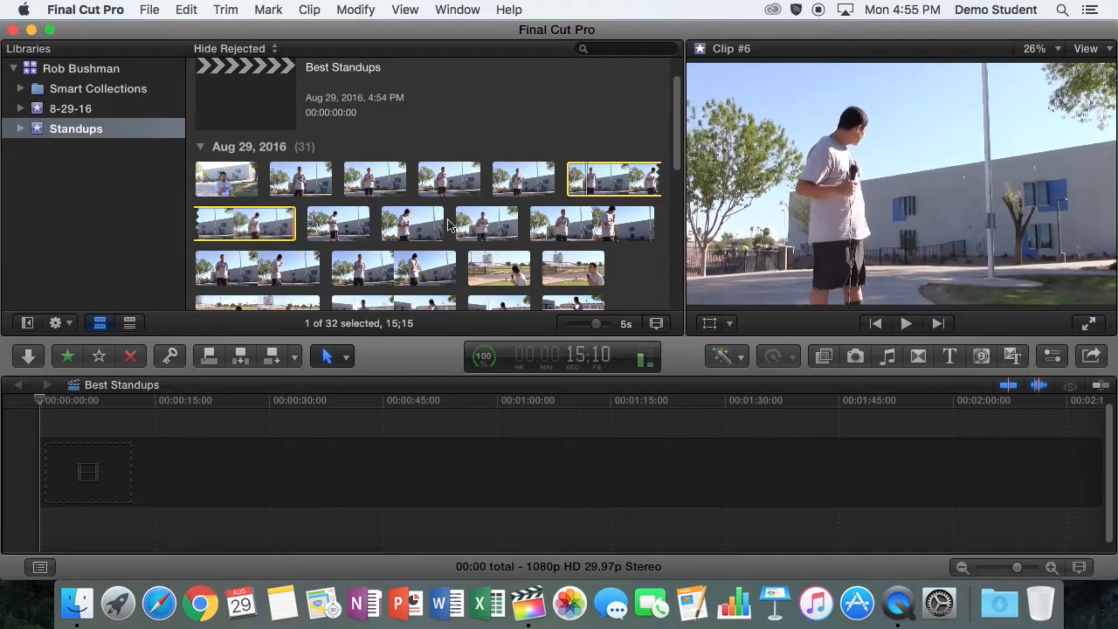
click(430, 186)
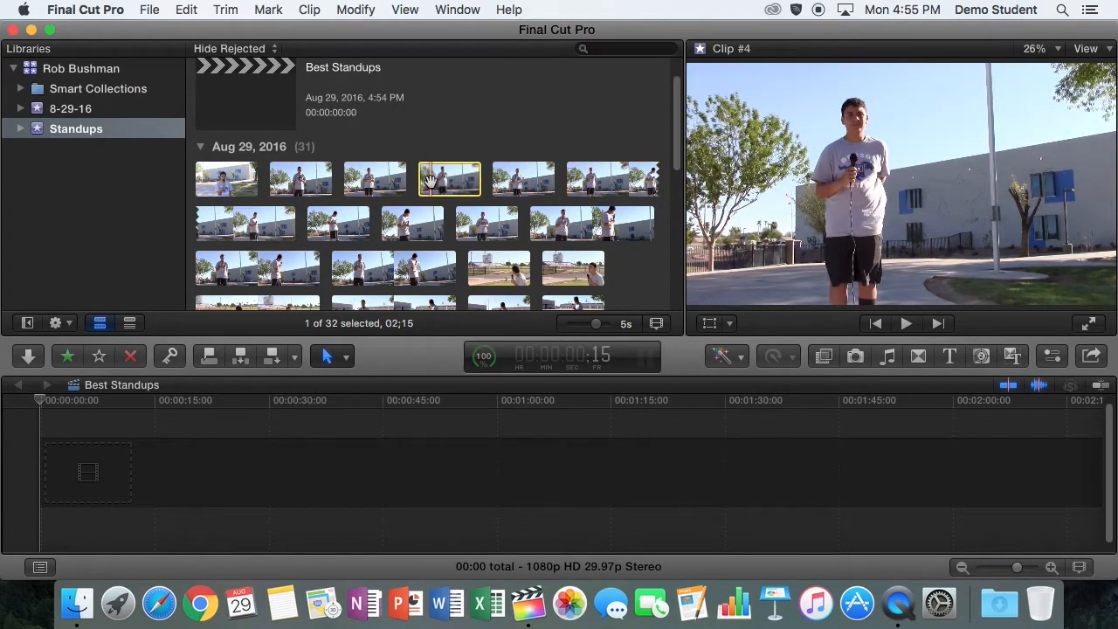
drag(598, 328, 599, 328)
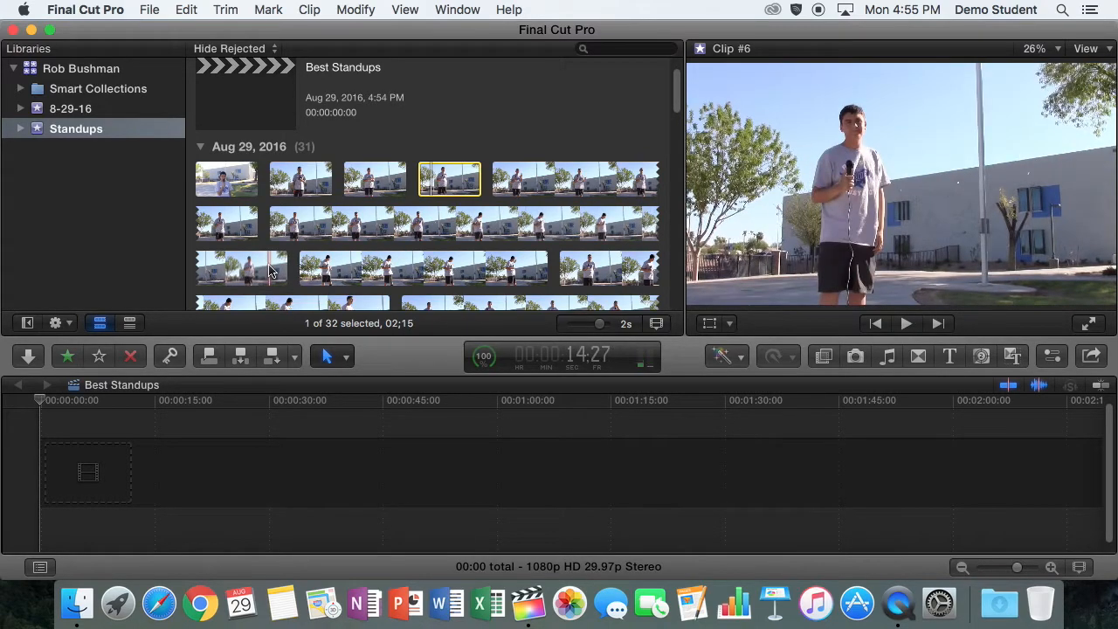
Select the long Clip #6 in the browser and condense the clip filmstrips to 5s per thumbnail
click(269, 271)
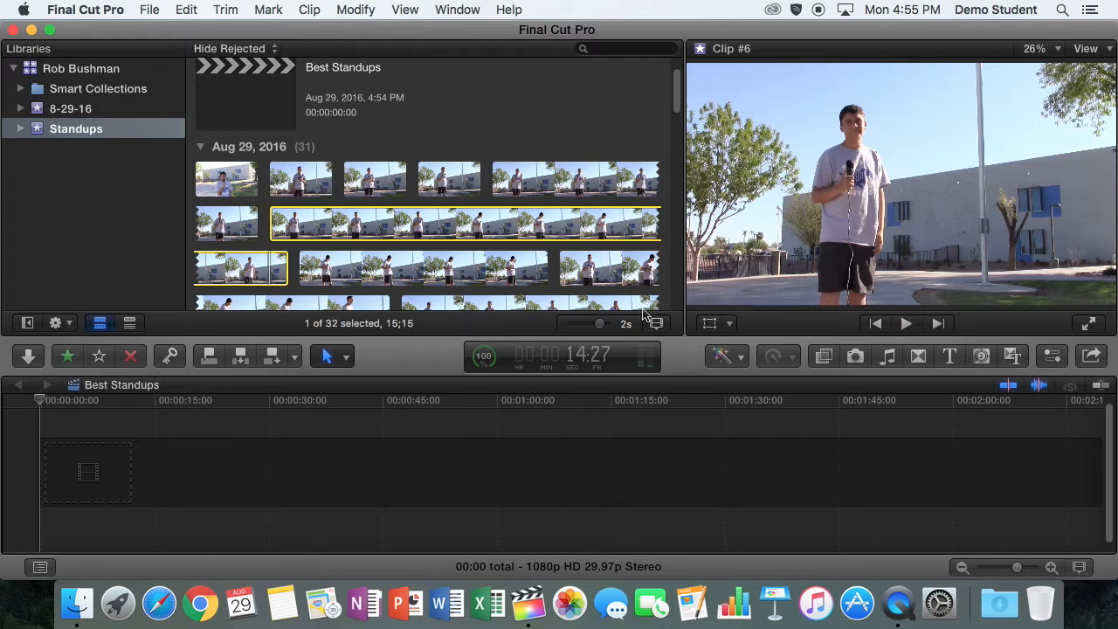
drag(601, 325, 597, 325)
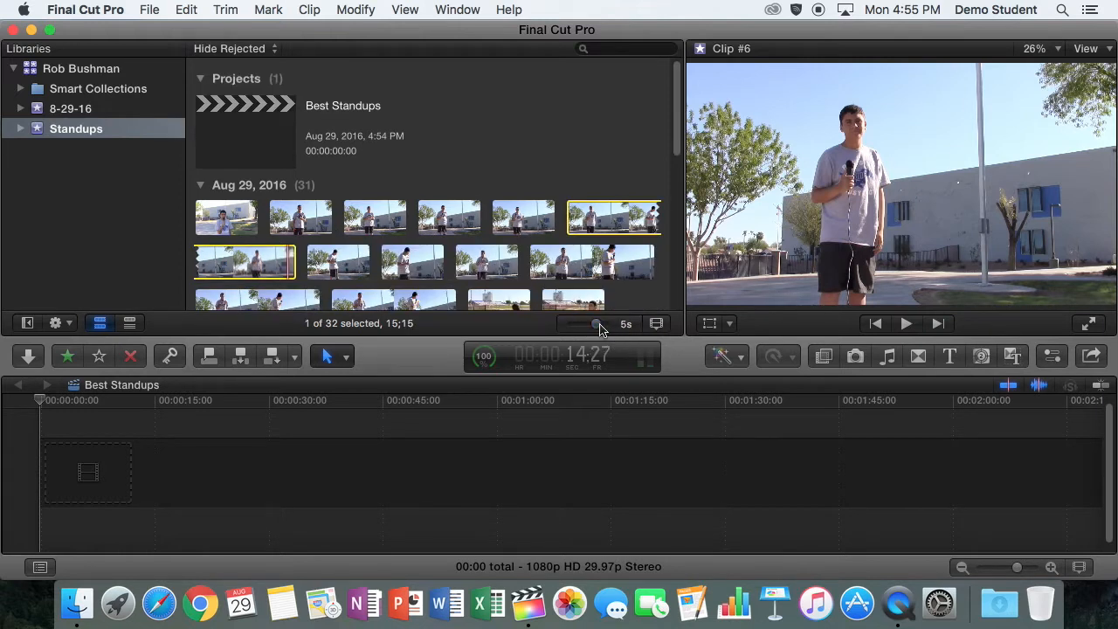
drag(678, 146, 679, 168)
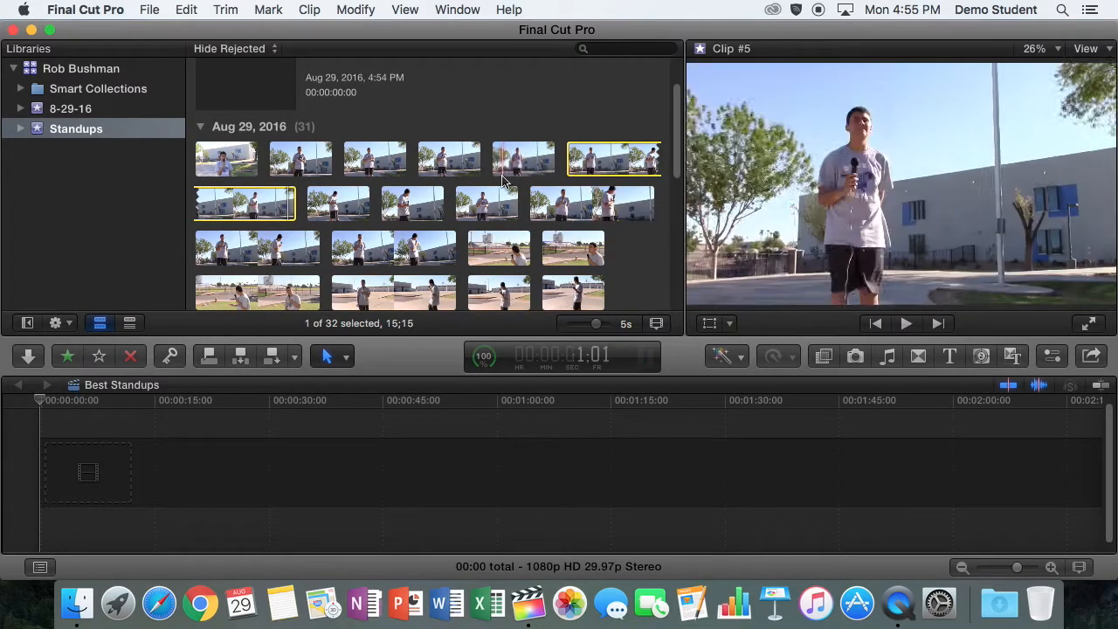
Turn on audio waveforms for the clips in the browser
click(656, 323)
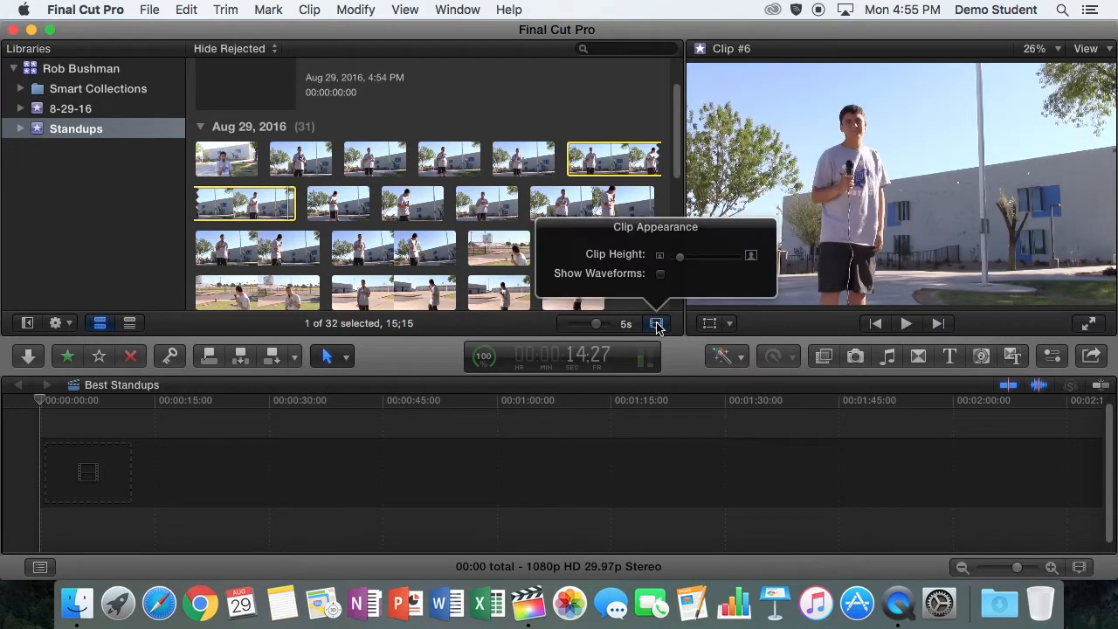
click(661, 274)
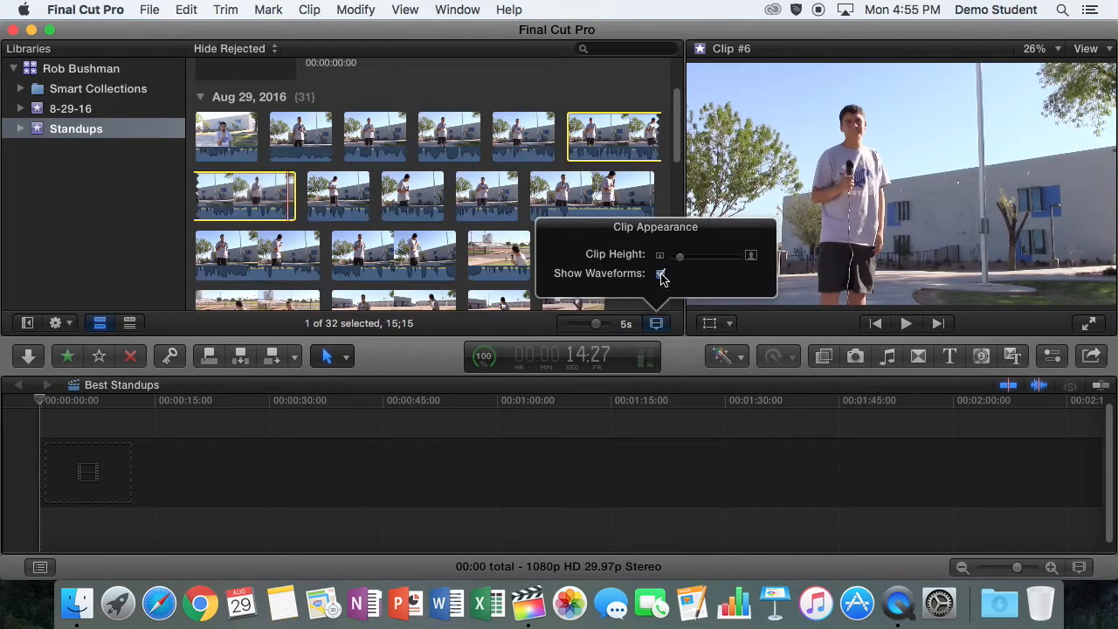
click(680, 154)
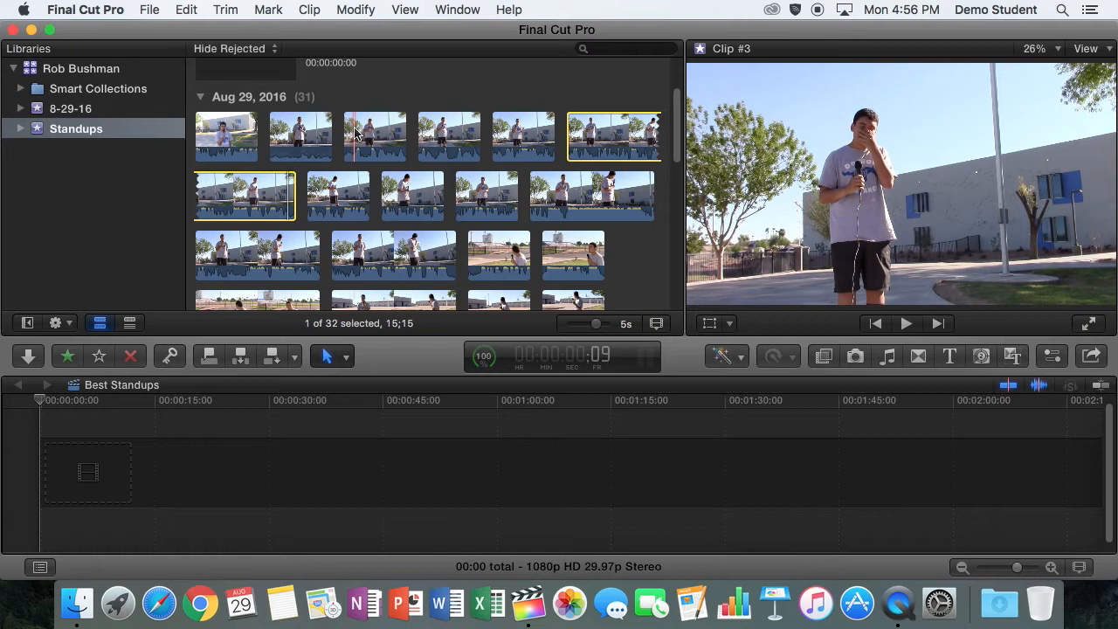
Place a 01:07 range of Clip #3 in the empty timeline and add a 02:20 range of Clip #6 after it
drag(354, 133, 390, 136)
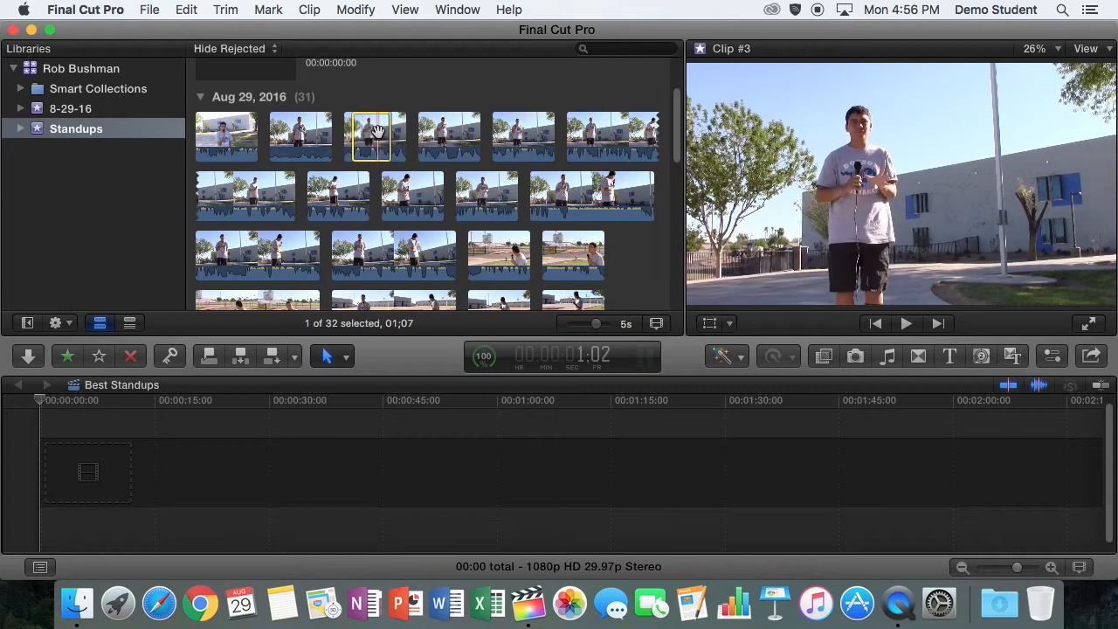
drag(96, 463, 92, 465)
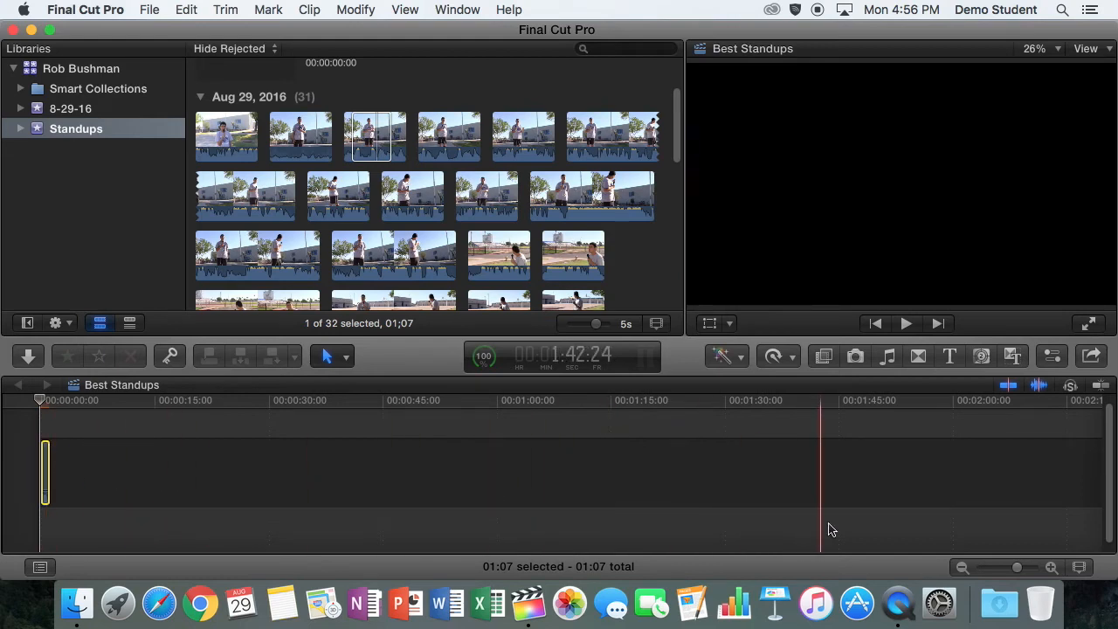
drag(1013, 571, 979, 568)
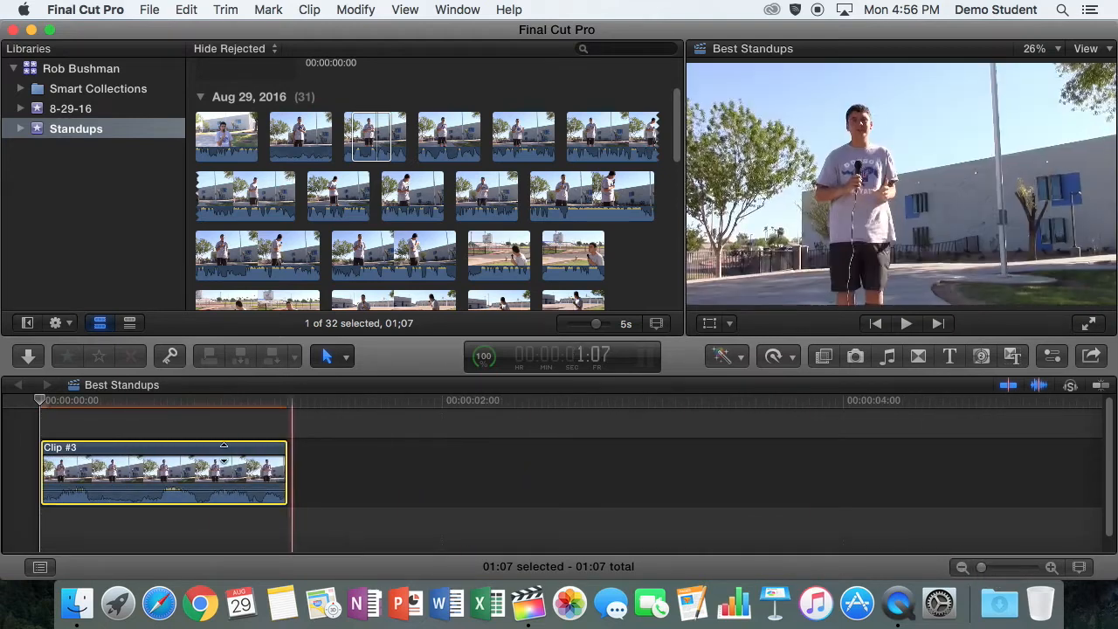
drag(589, 137, 365, 478)
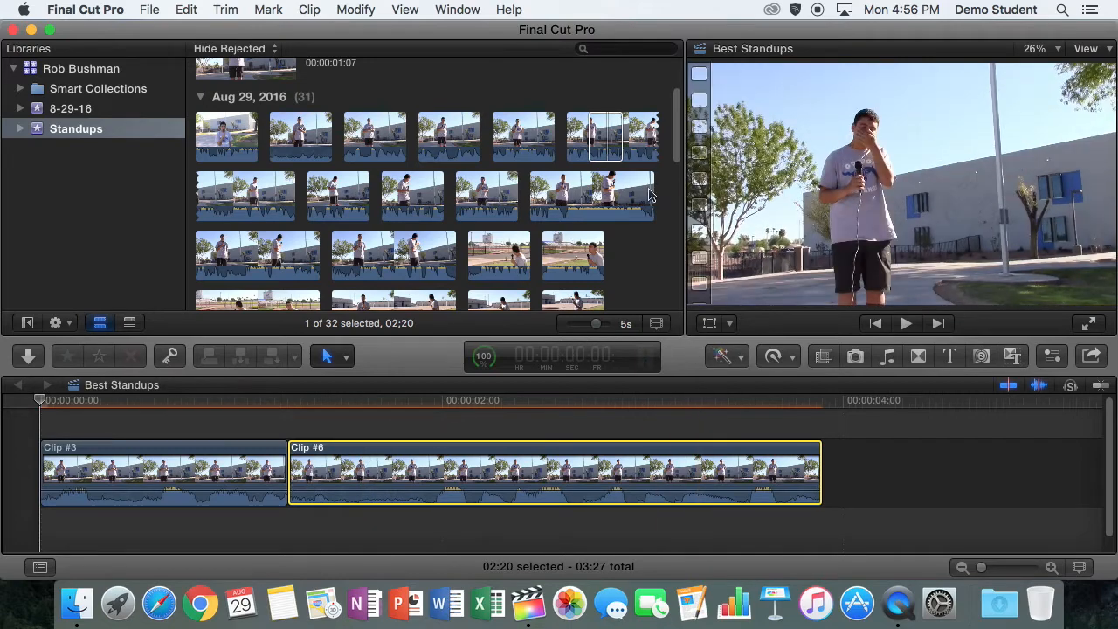
click(607, 142)
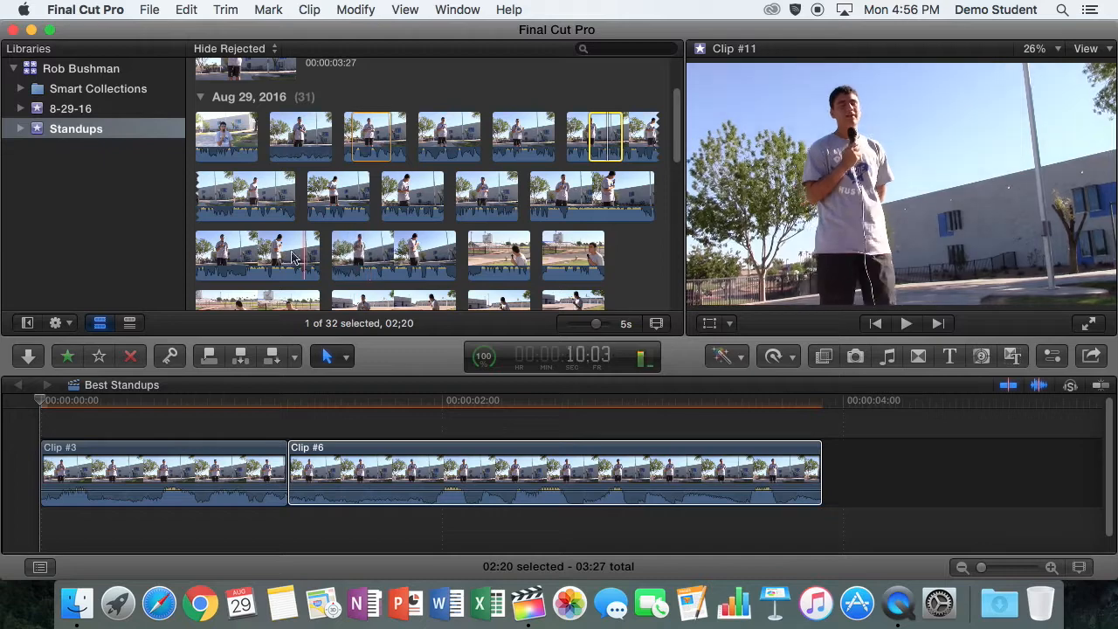
Append a 03:14 range of the Clip #3 showing the man in a black shirt to the end of the timeline
drag(680, 129, 666, 185)
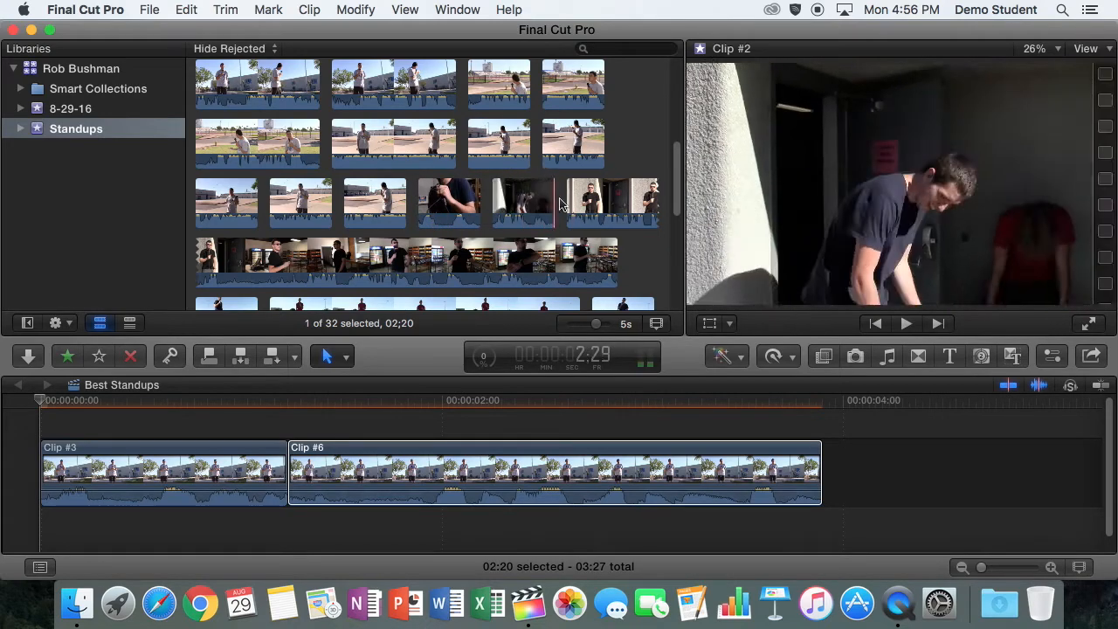
drag(572, 202, 614, 199)
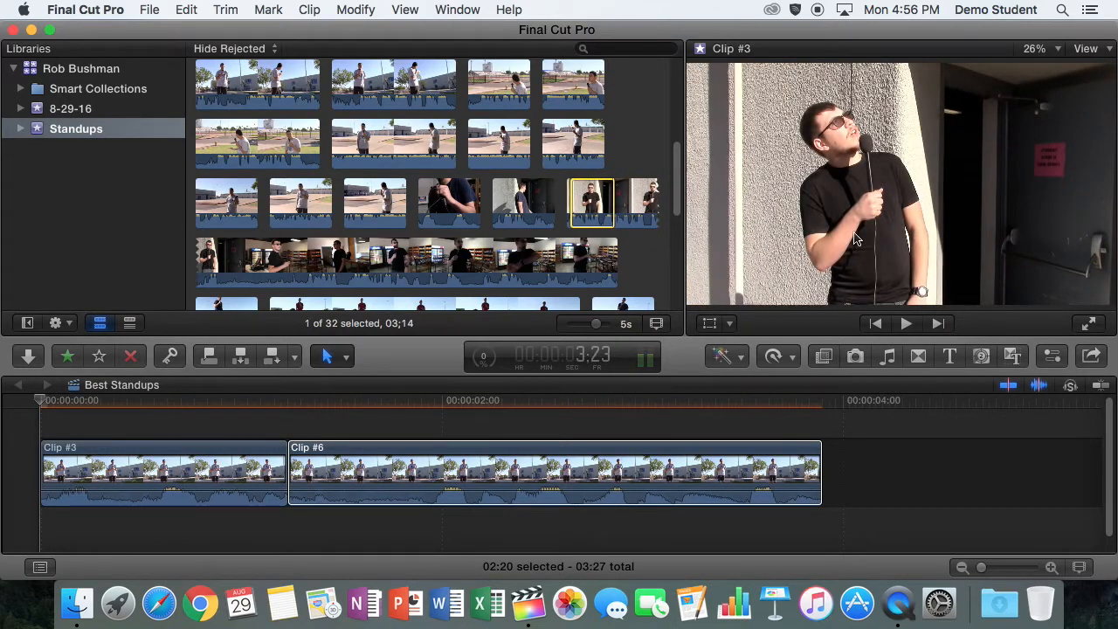
drag(590, 199, 856, 472)
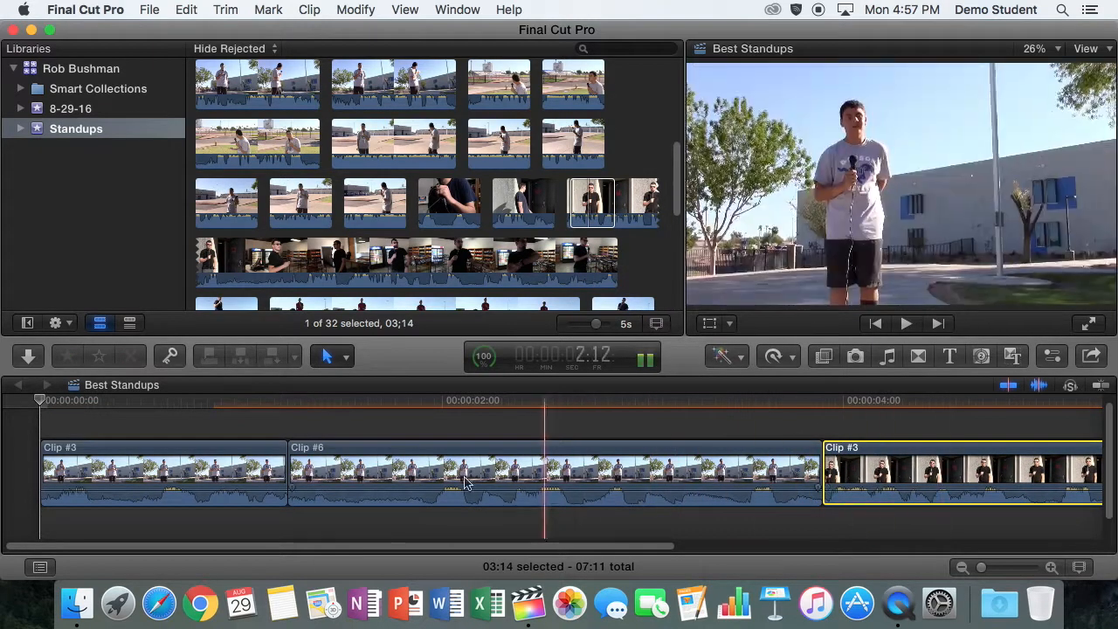
drag(469, 547, 823, 545)
mouse_move(984, 569)
mouse_down()
mouse_move(1011, 563)
mouse_move(993, 559)
mouse_up()
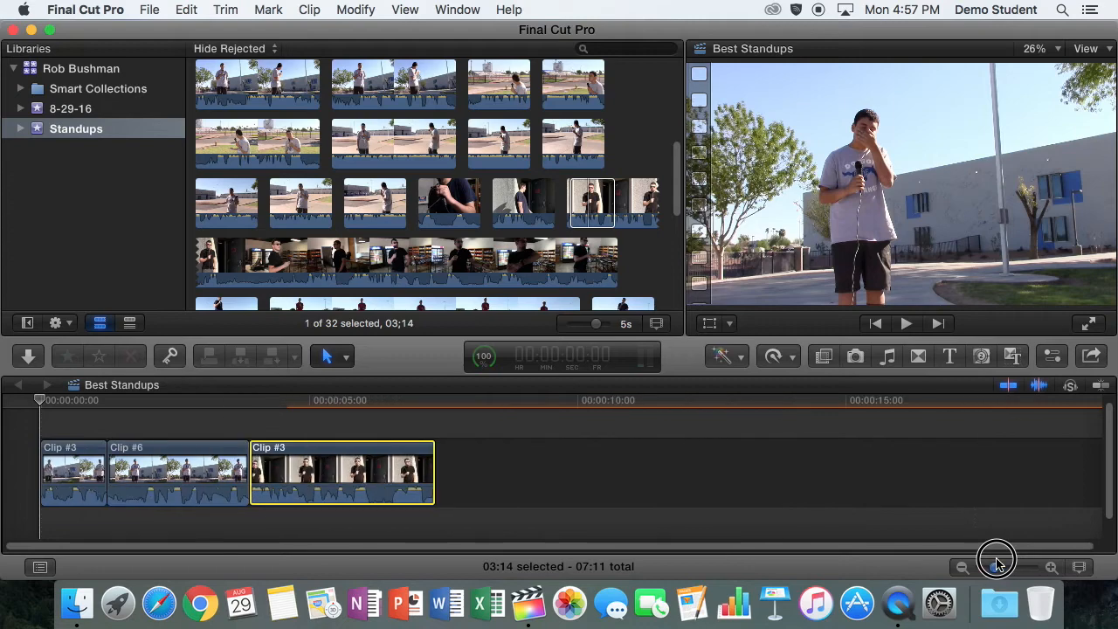
Examine the three timeline clips at several points to compare how they look and sound
click(269, 417)
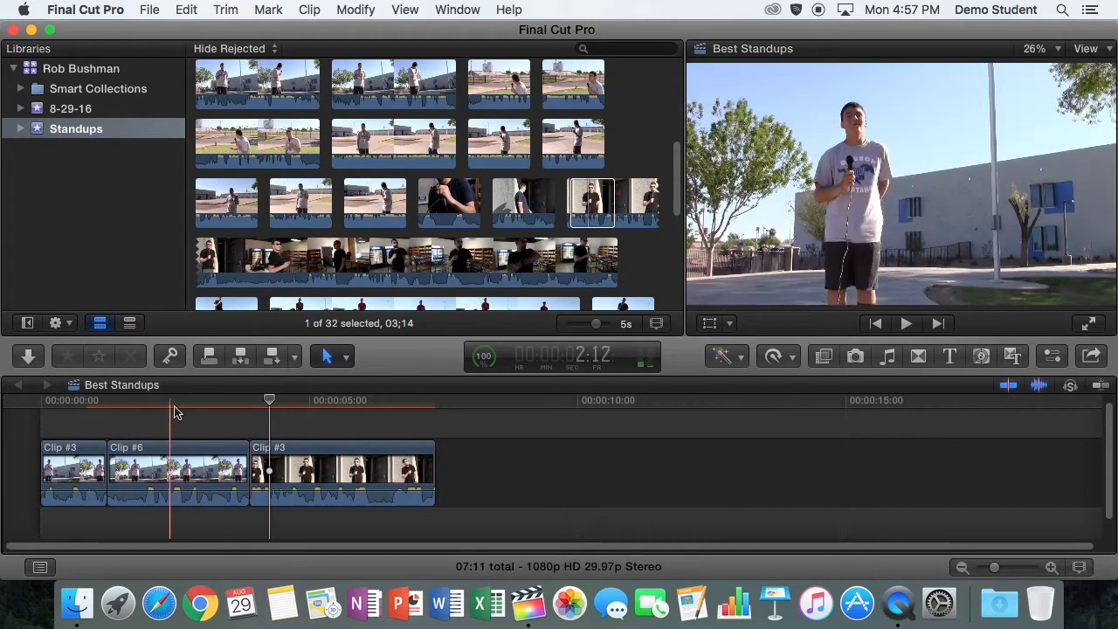
click(177, 410)
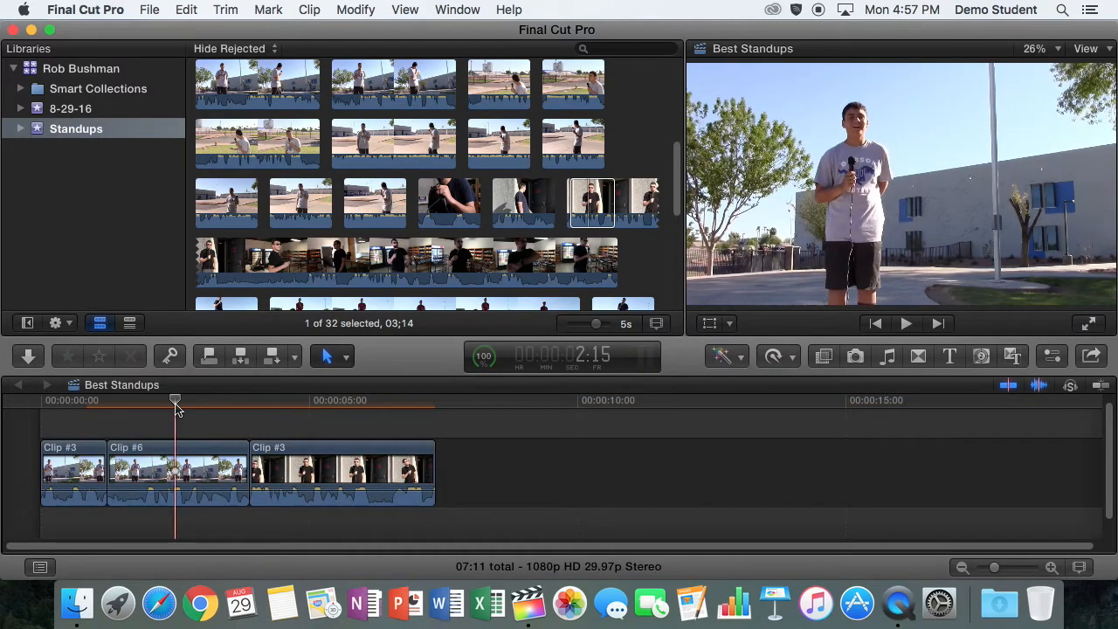
click(321, 430)
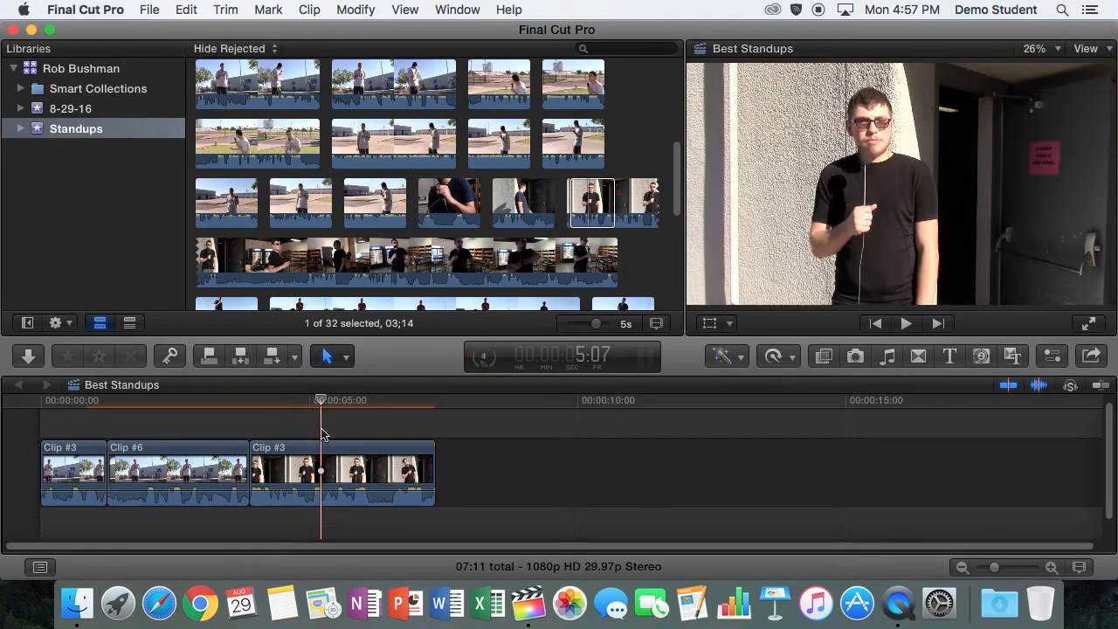
key(super+equal)
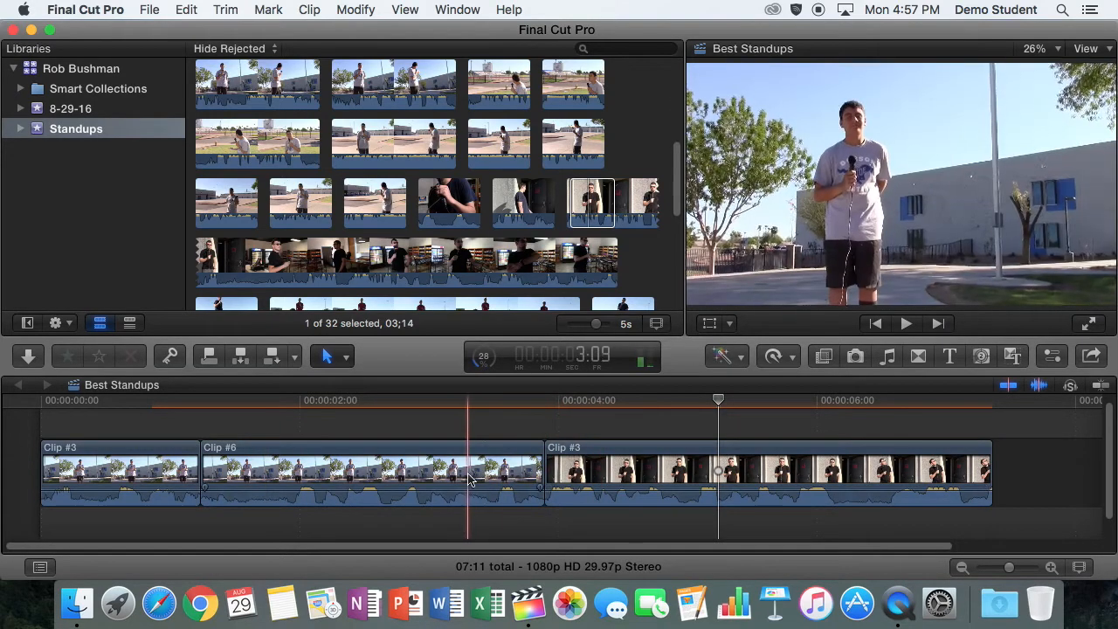
click(441, 476)
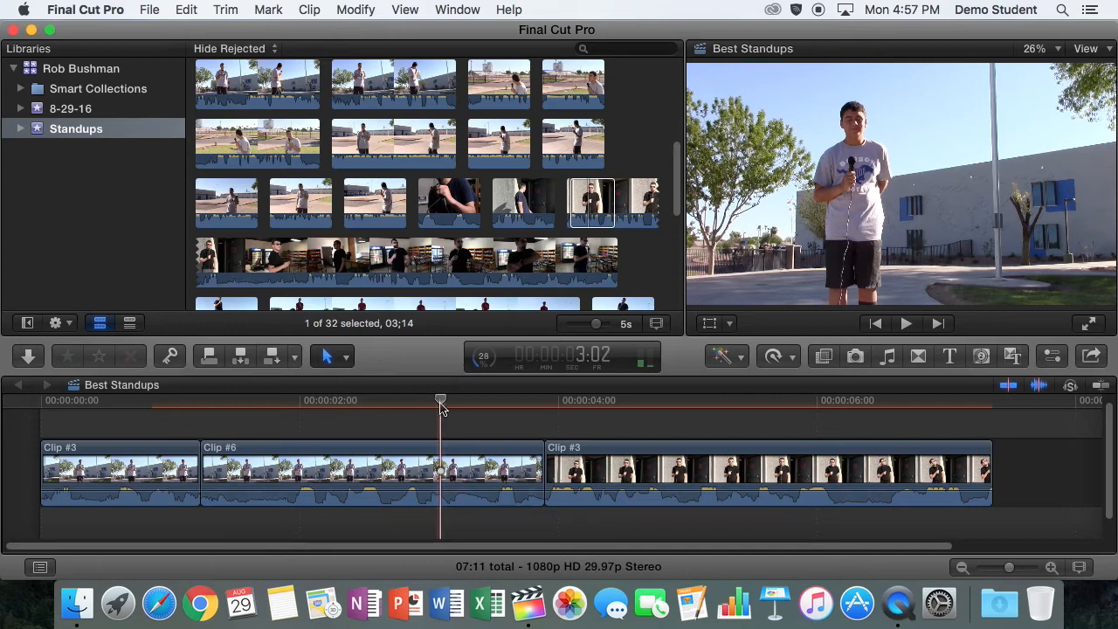
click(626, 427)
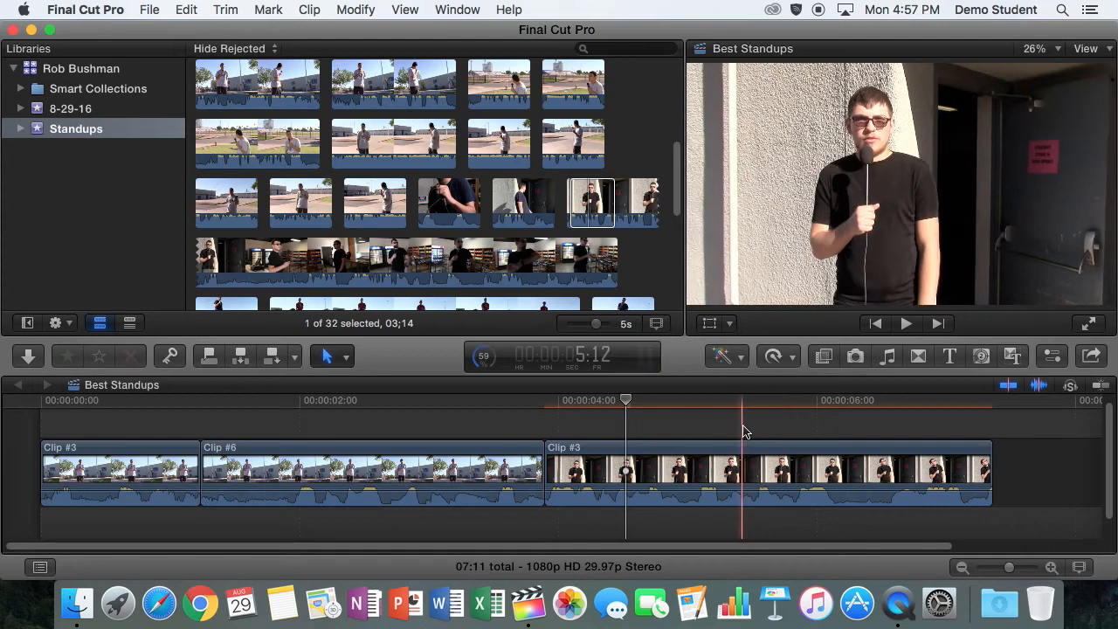
click(464, 406)
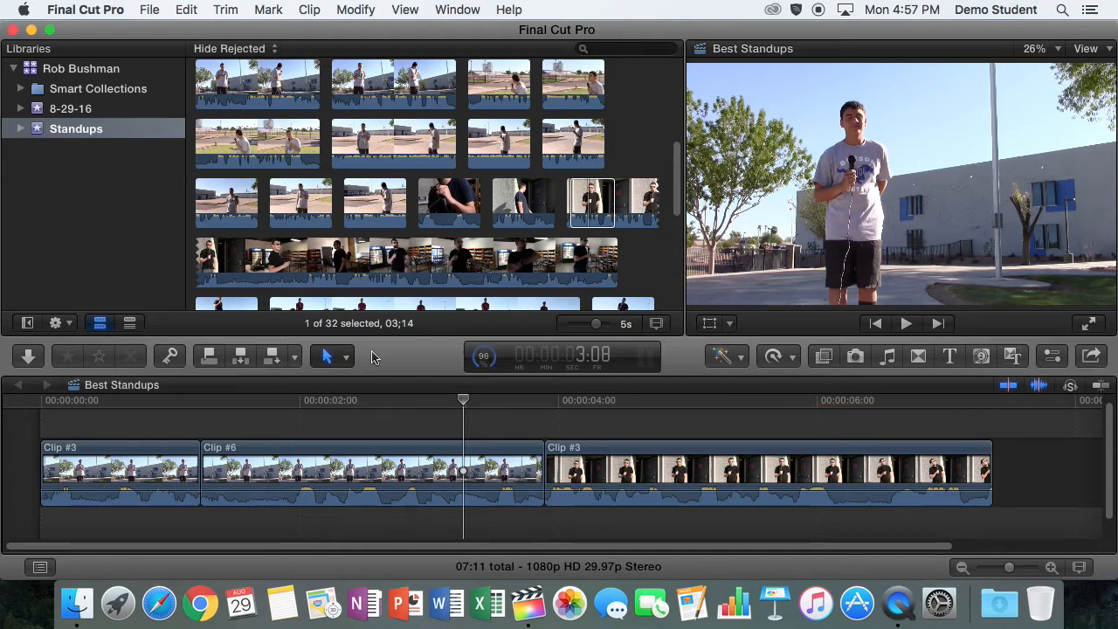
click(145, 404)
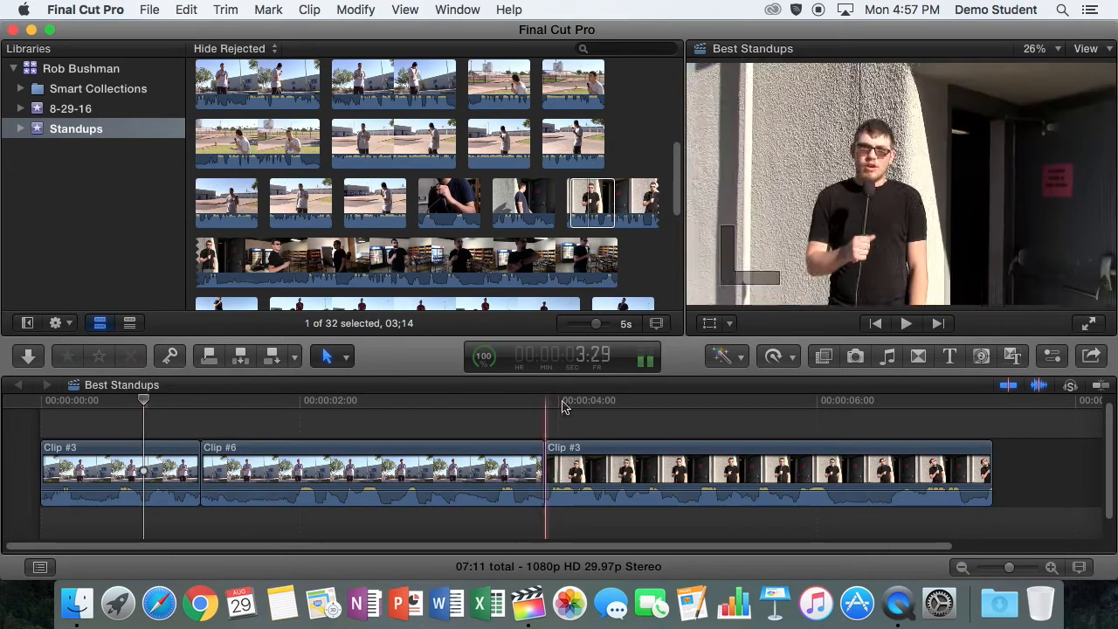
click(754, 415)
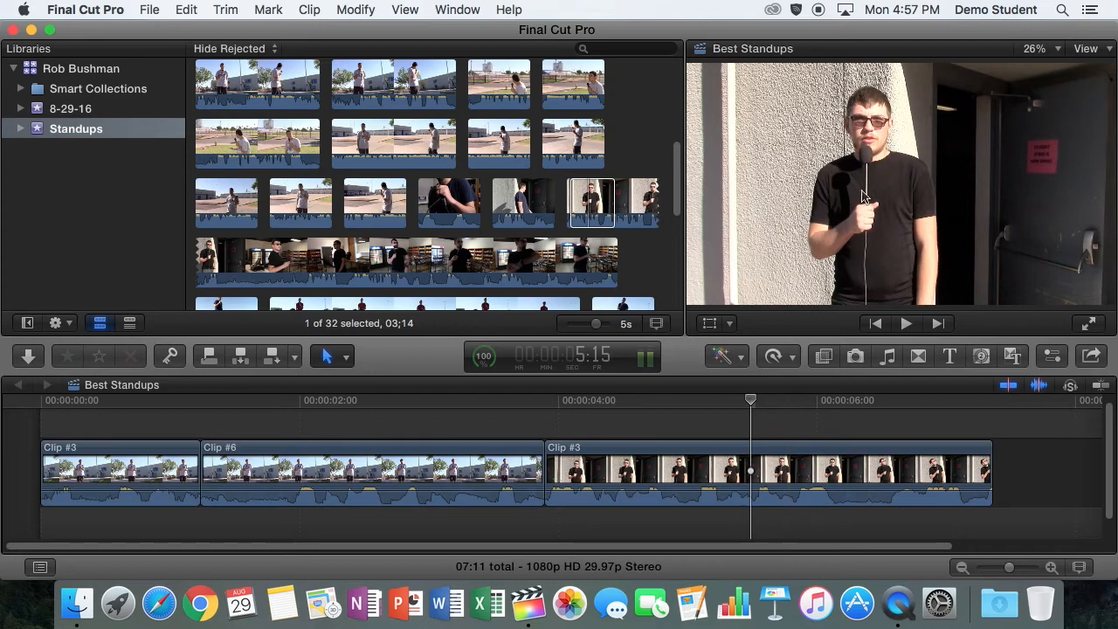
Set the last timeline clip's audio channel configuration to Dual Mono and disable its mono 2 channel
click(720, 452)
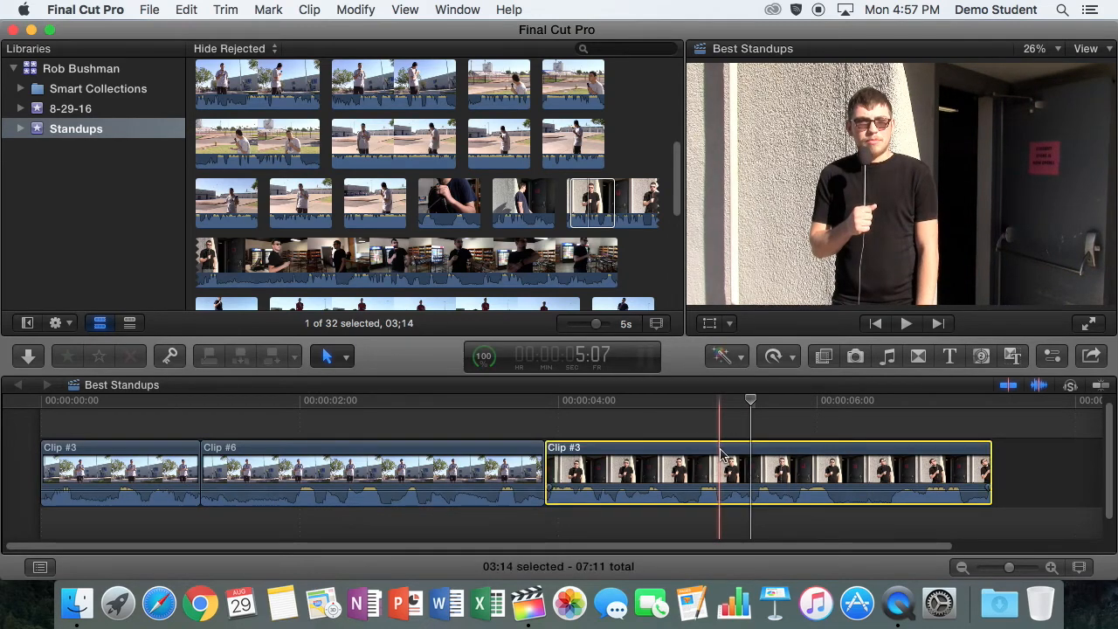
click(1055, 357)
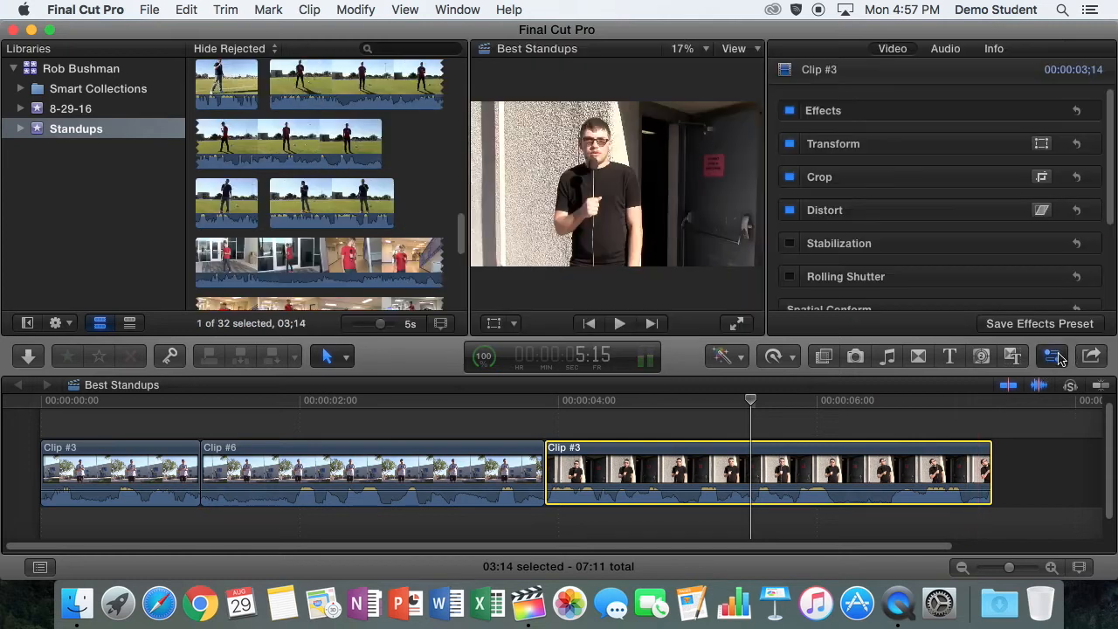
click(946, 49)
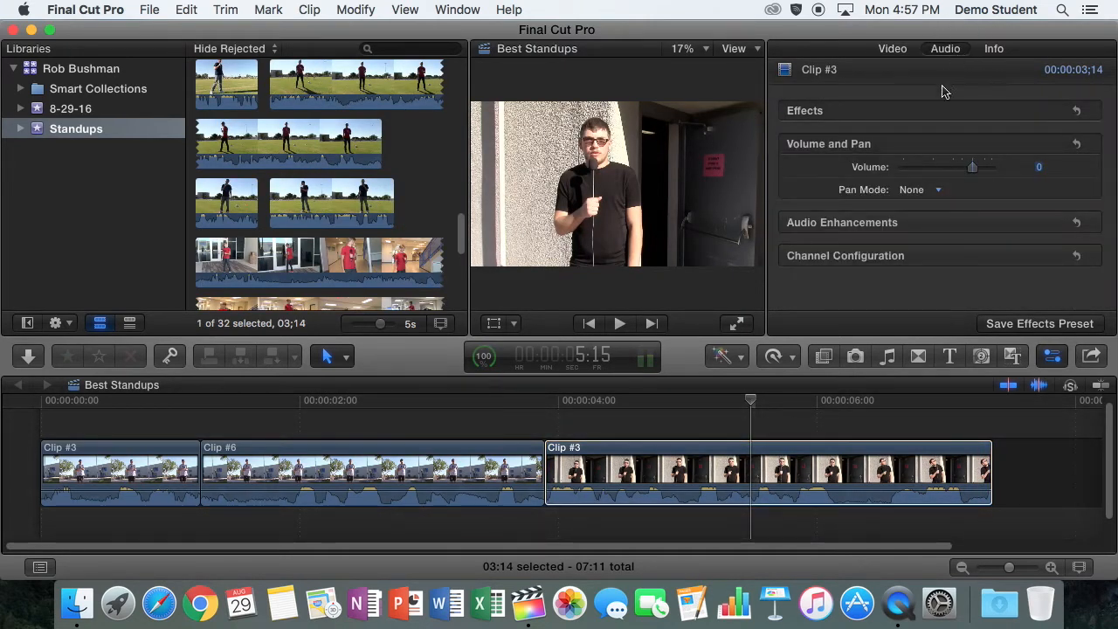
click(1049, 256)
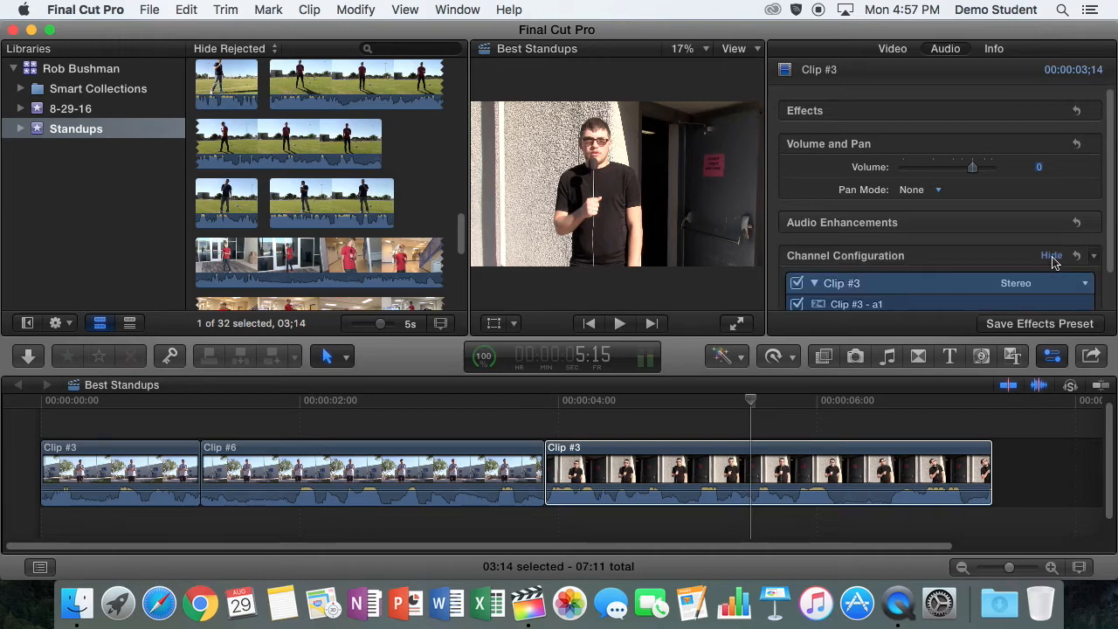
scroll(1108, 218, down, 2)
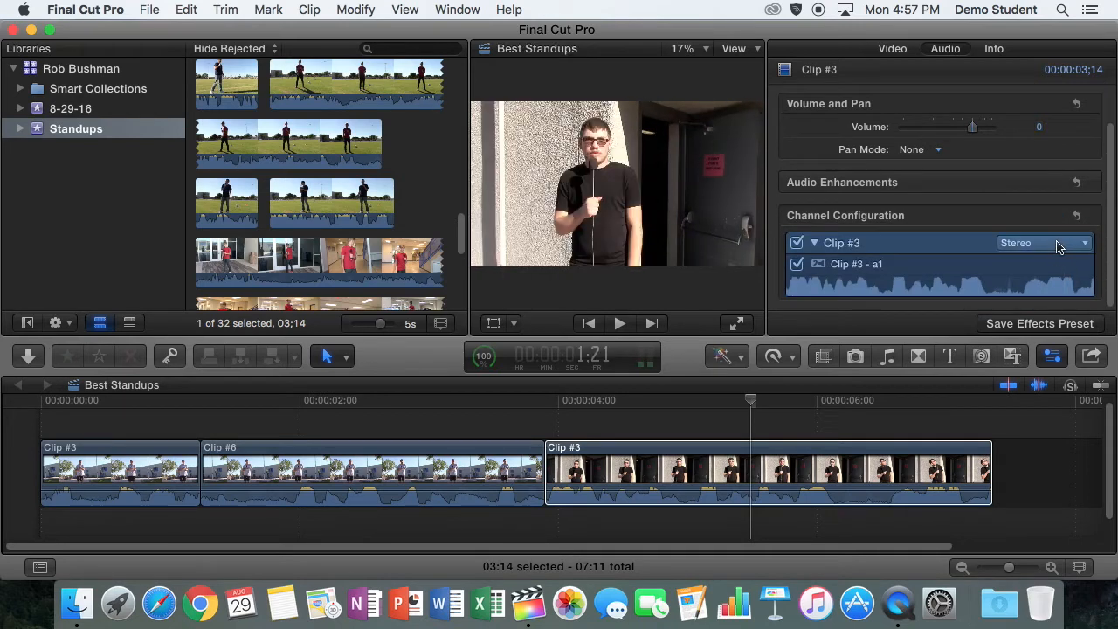
click(1061, 245)
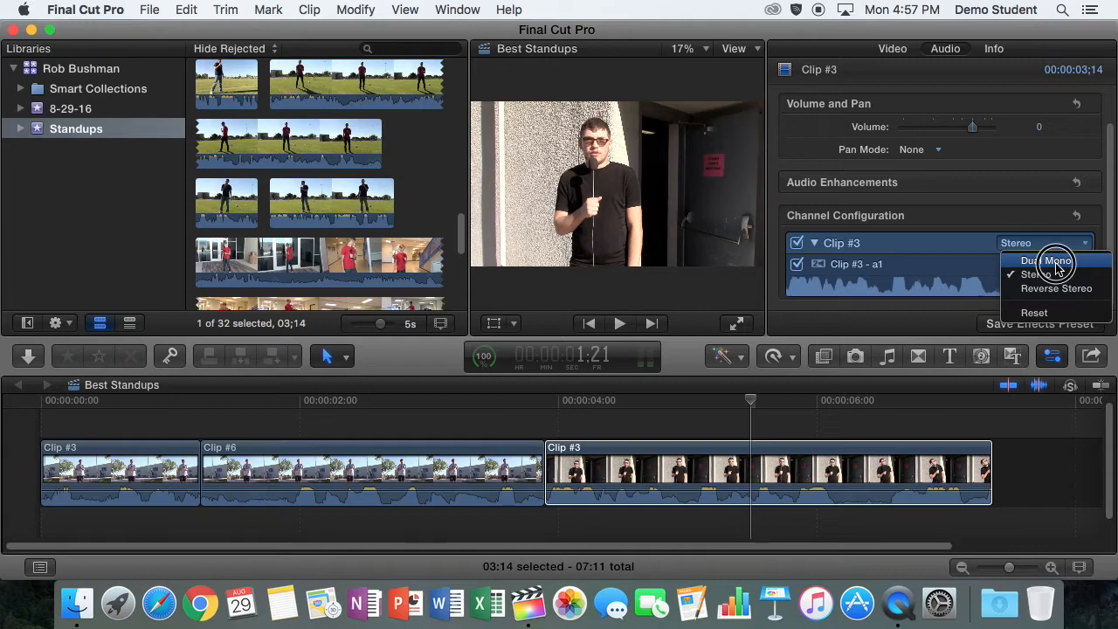
click(1055, 268)
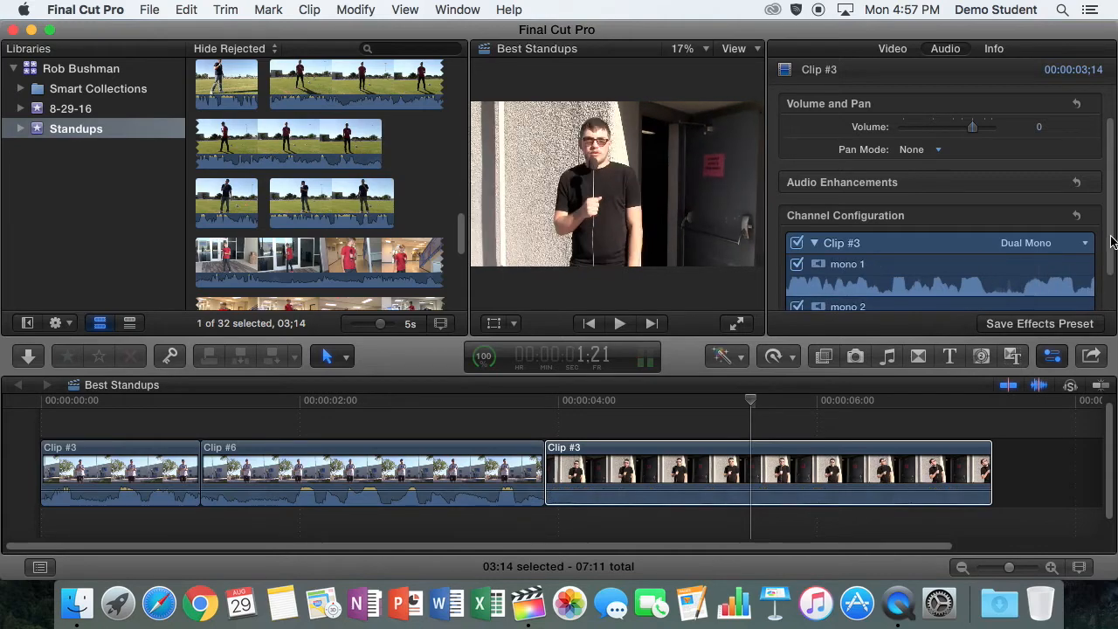
scroll(1111, 306, down, 2)
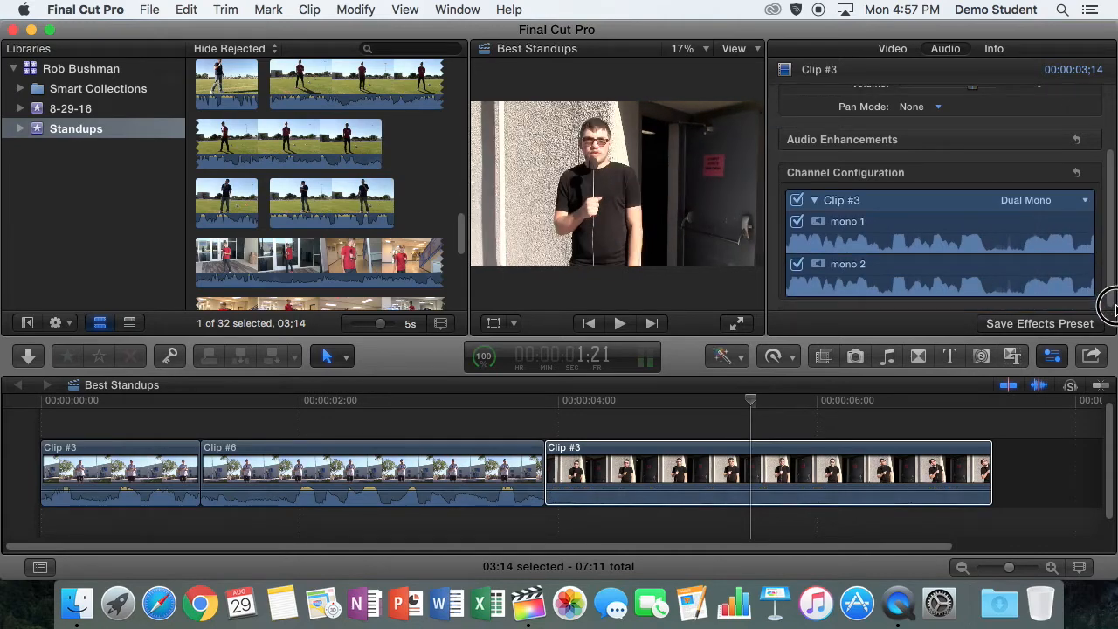
click(797, 265)
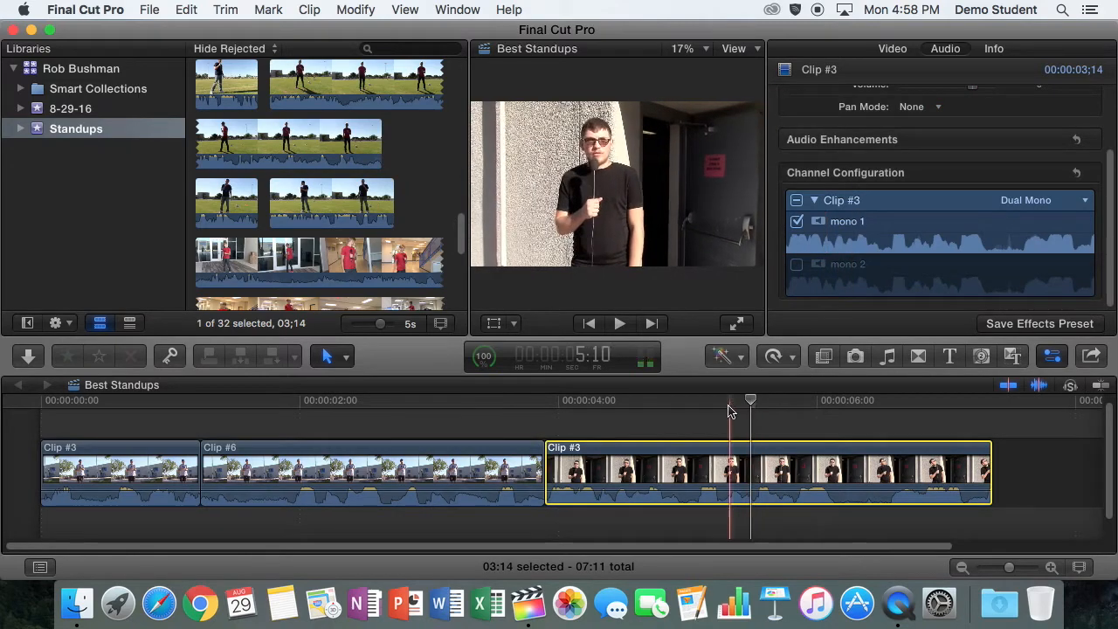
Review the last timeline clip from several playhead positions to check its audio with only mono 1 enabled
click(801, 407)
click(678, 405)
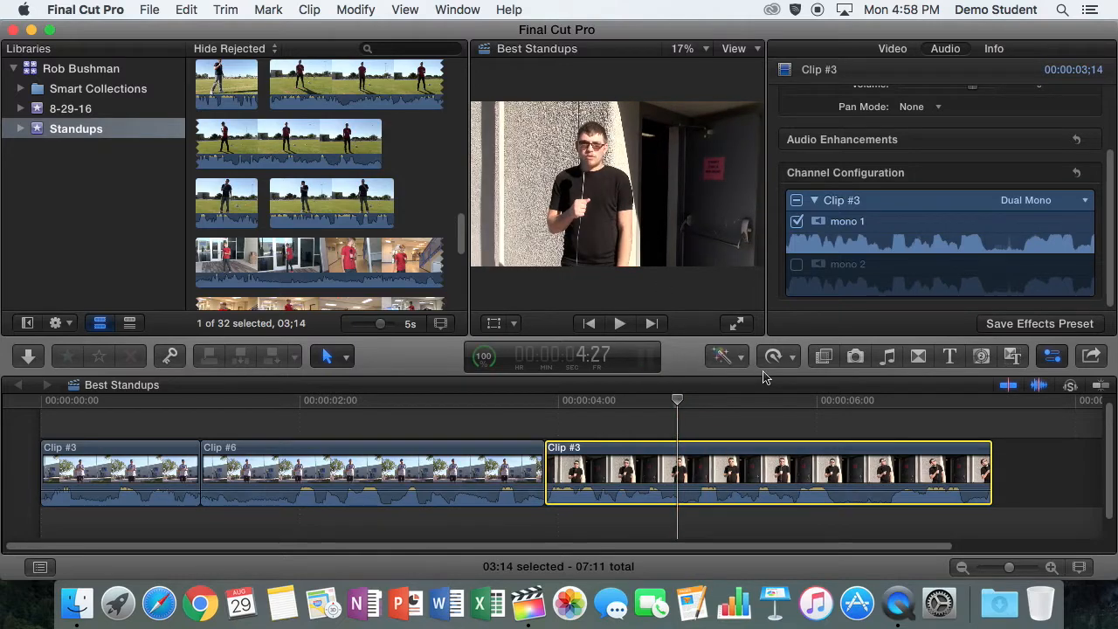
click(722, 403)
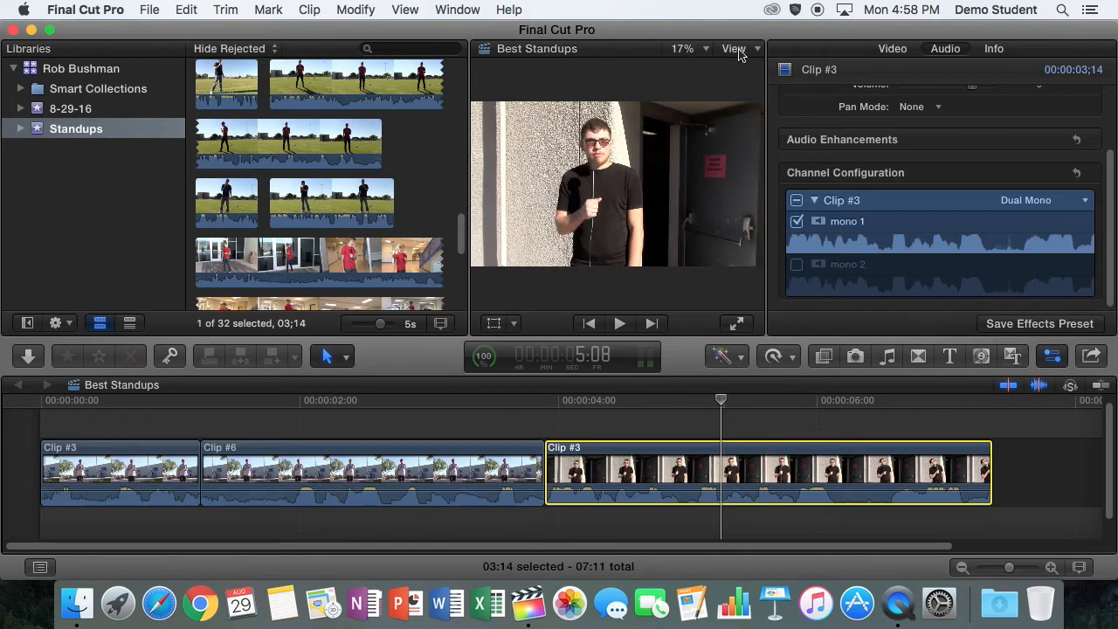
Inspect the man's microphone in the last clip at 75% viewer zoom and restore the viewer zoom to Fit
click(706, 50)
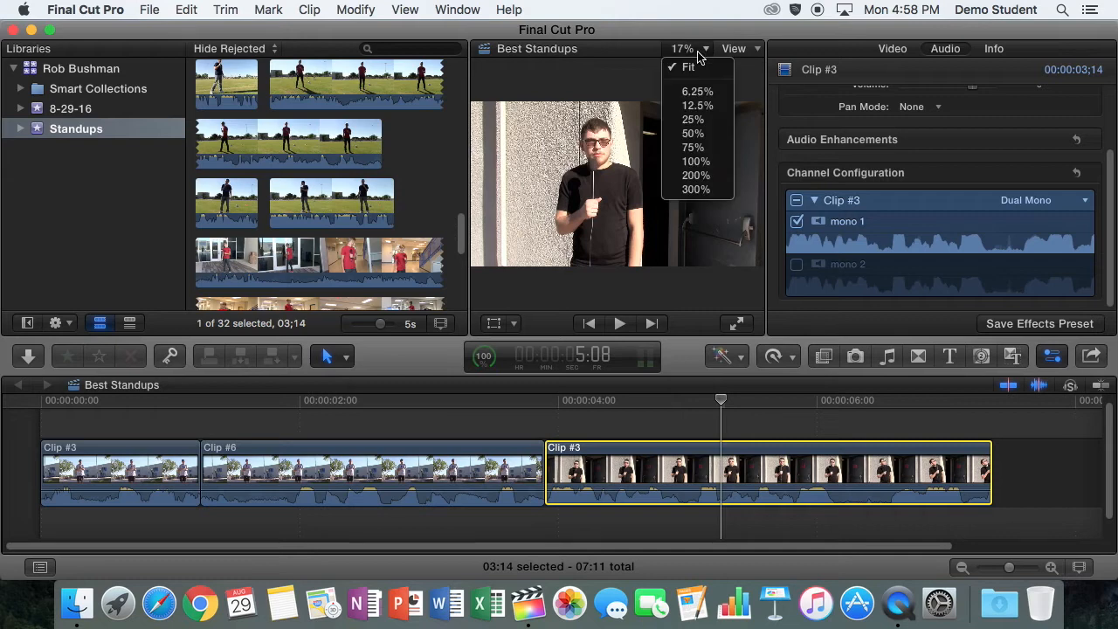
click(691, 149)
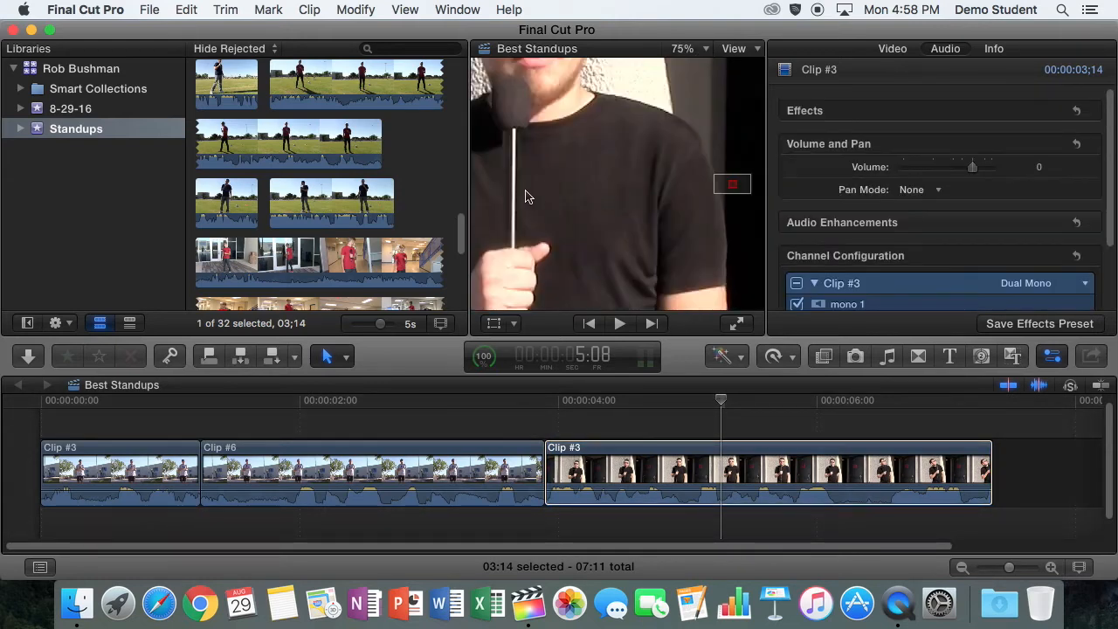
drag(731, 184, 726, 188)
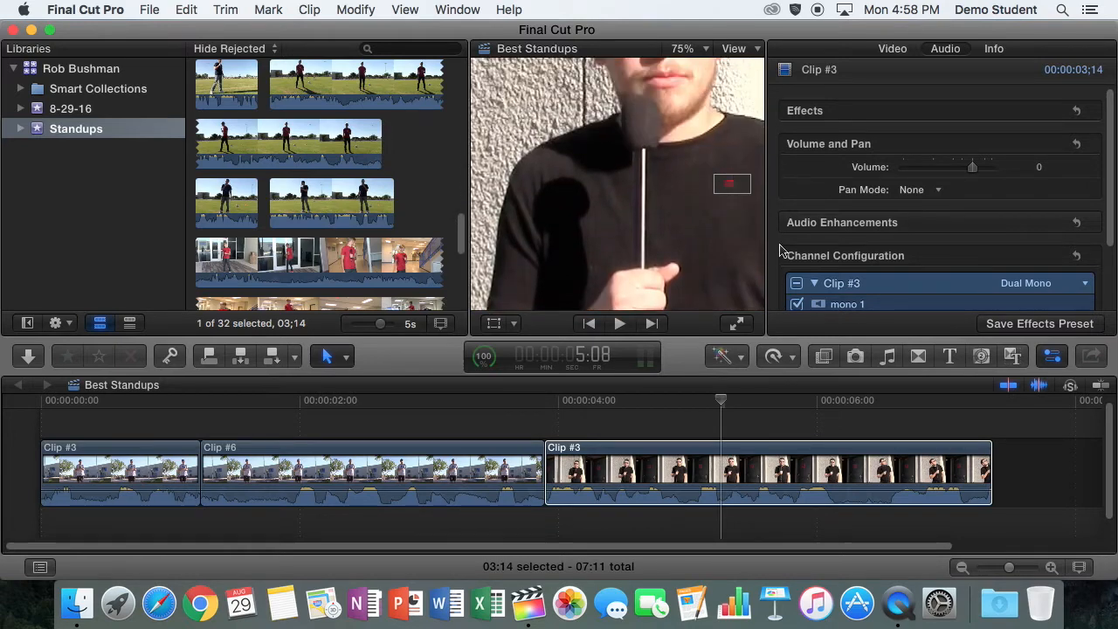
click(707, 49)
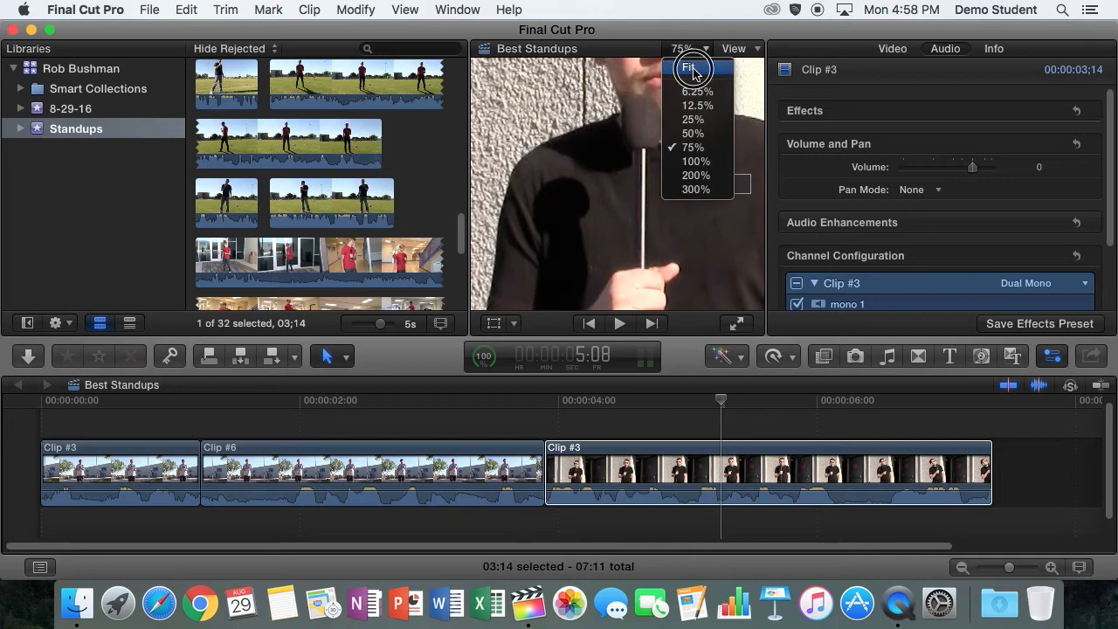
click(690, 65)
Reapply the Dual Mono channel configuration to the last timeline clip and disable its mono 2 channel
click(1081, 288)
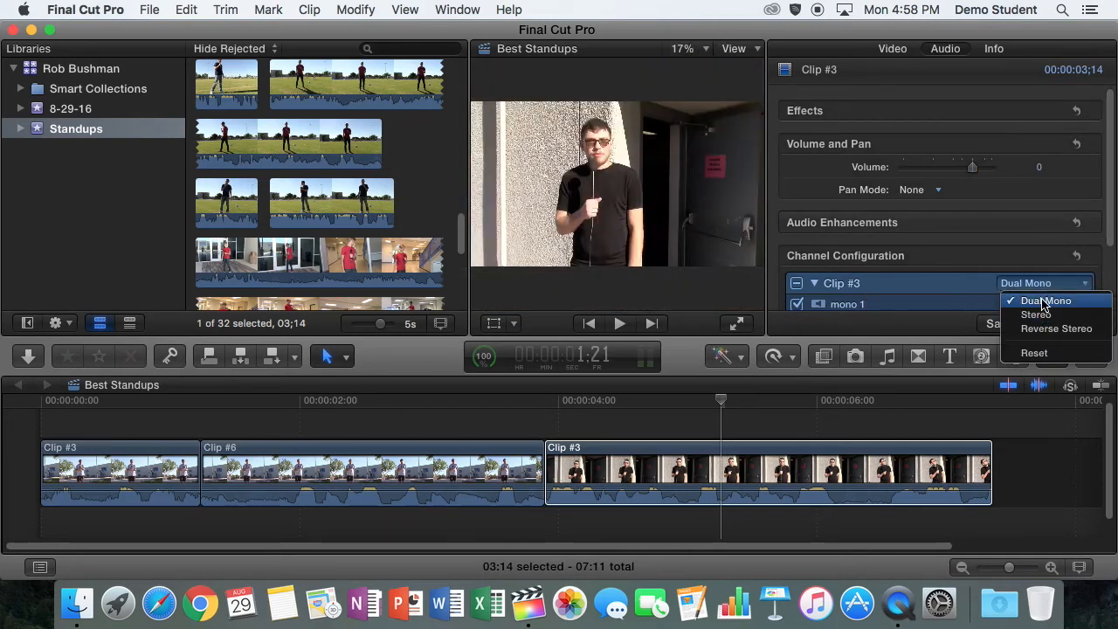
click(1045, 302)
scroll(1106, 230, down, 3)
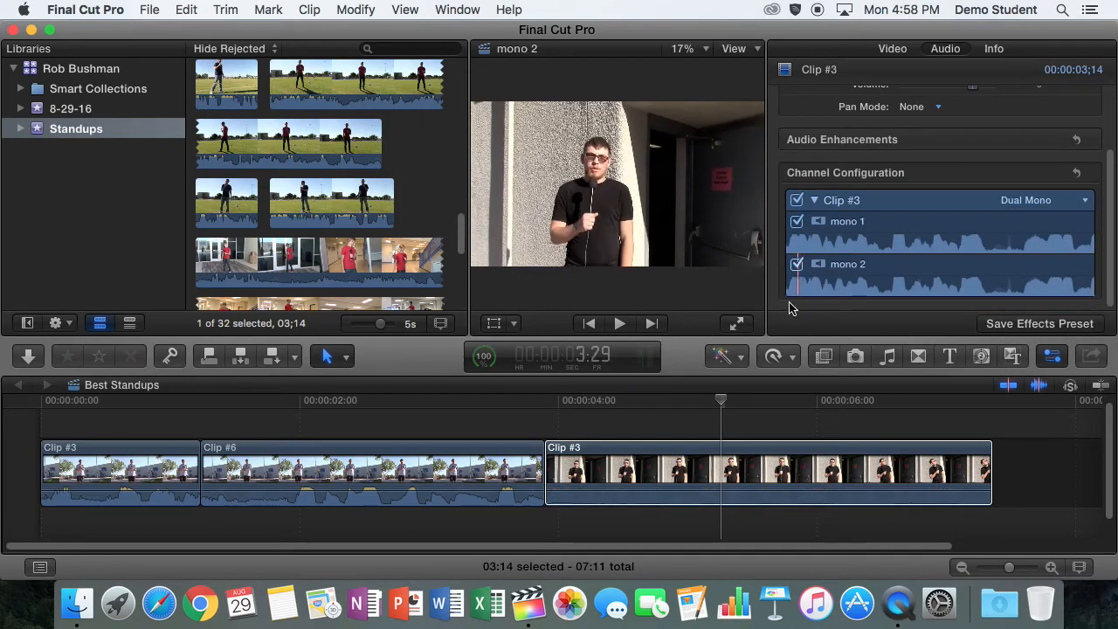
click(744, 452)
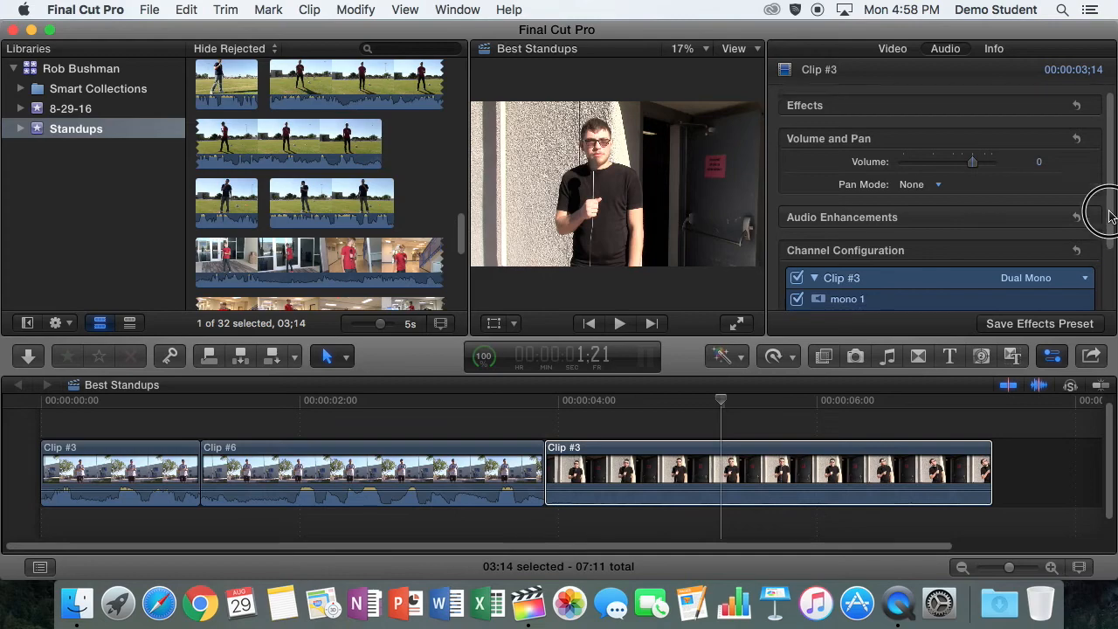
scroll(1092, 219, down, 3)
click(795, 281)
click(796, 280)
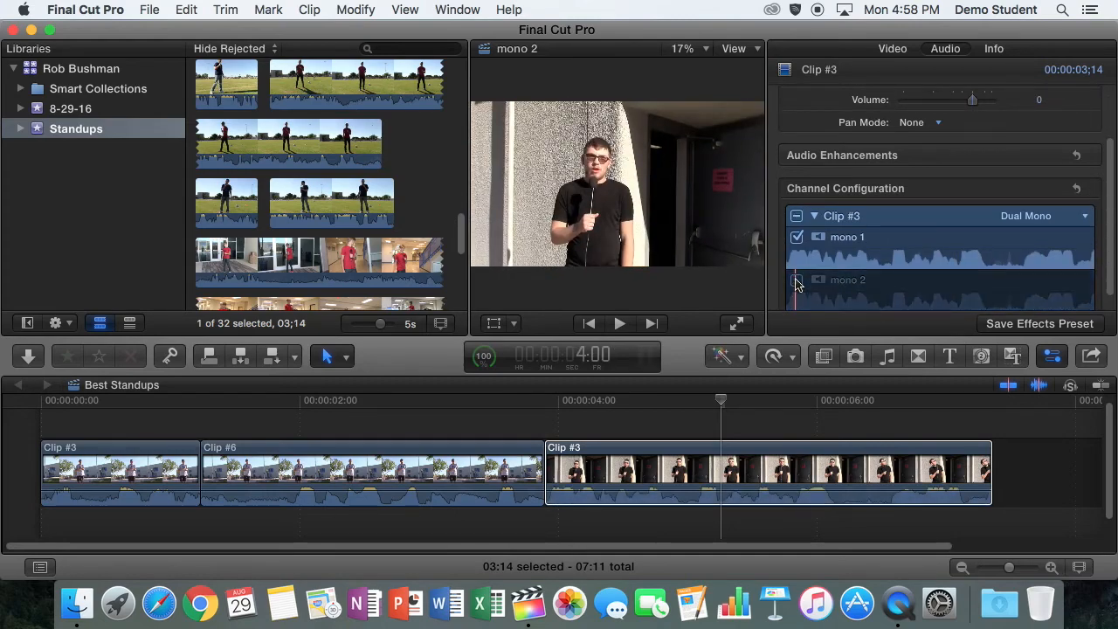
Hide and reshow the inspector, and collapse and re-expand the last clip's Channel Configuration section
click(1050, 358)
click(1053, 358)
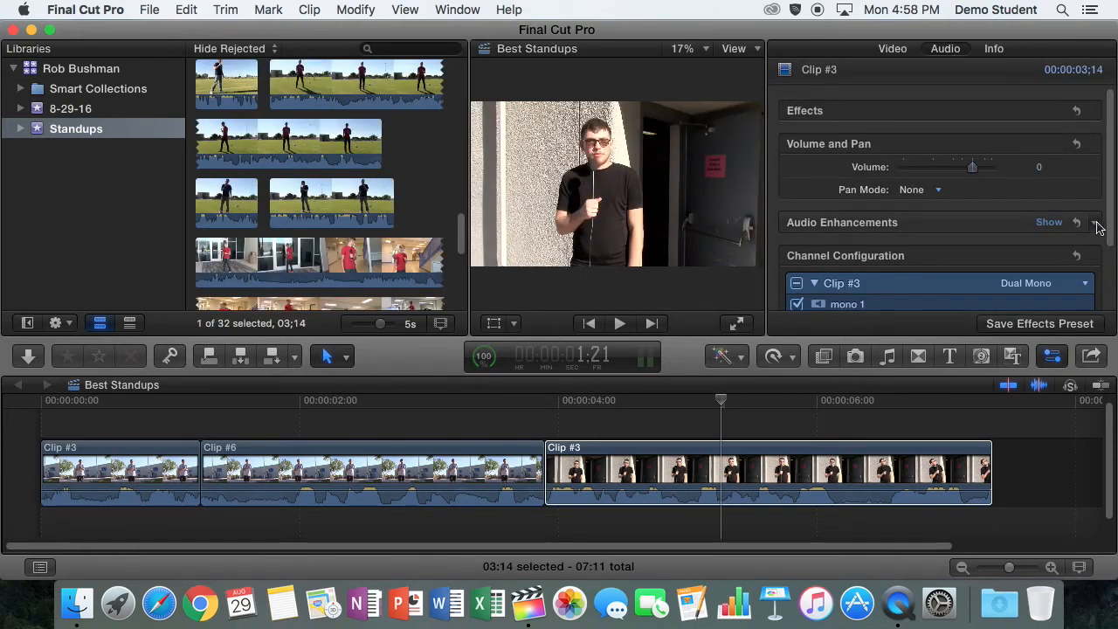
drag(1112, 223, 1110, 283)
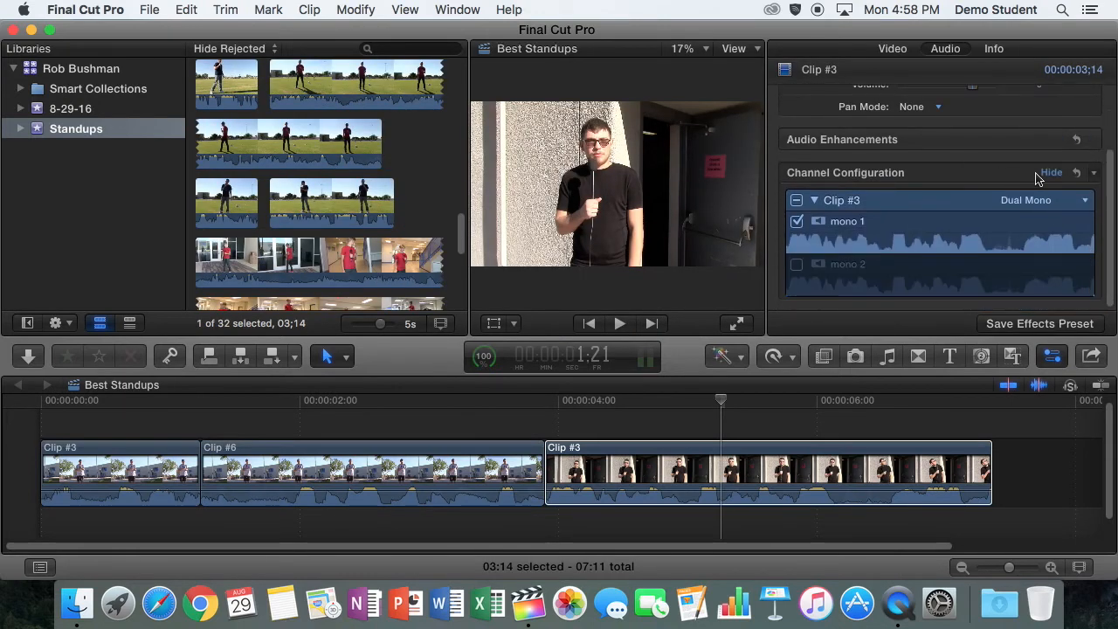
click(1052, 174)
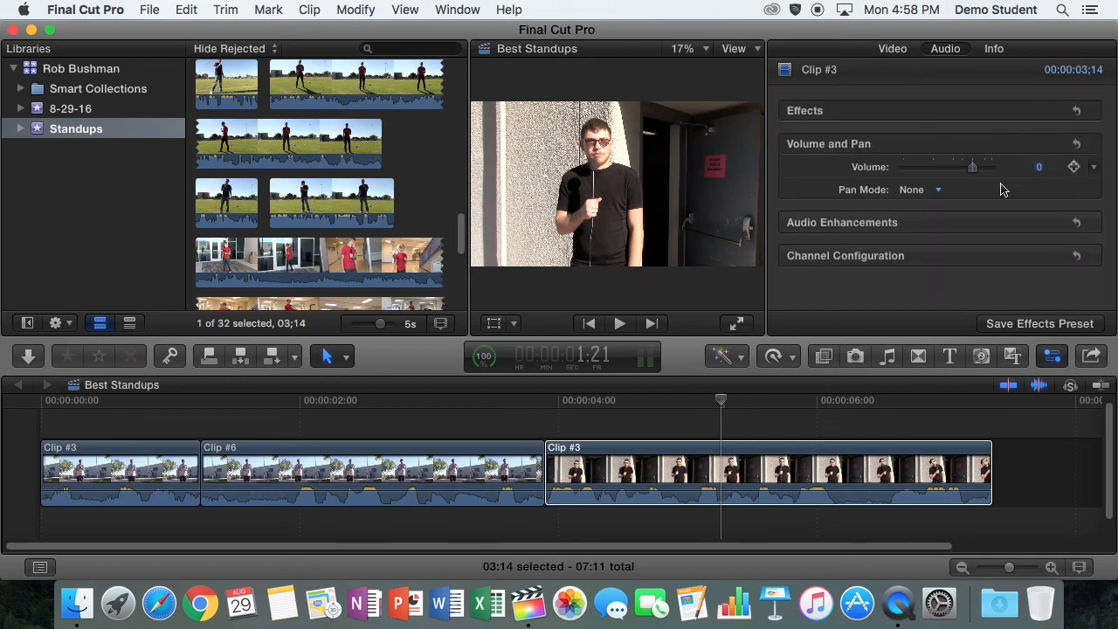
click(1052, 256)
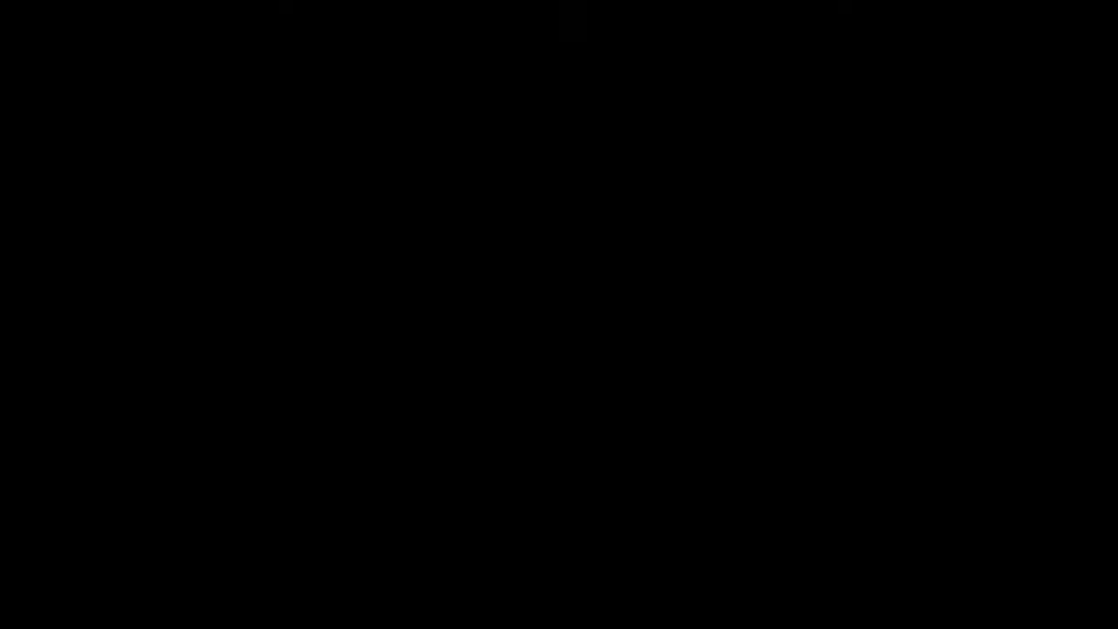